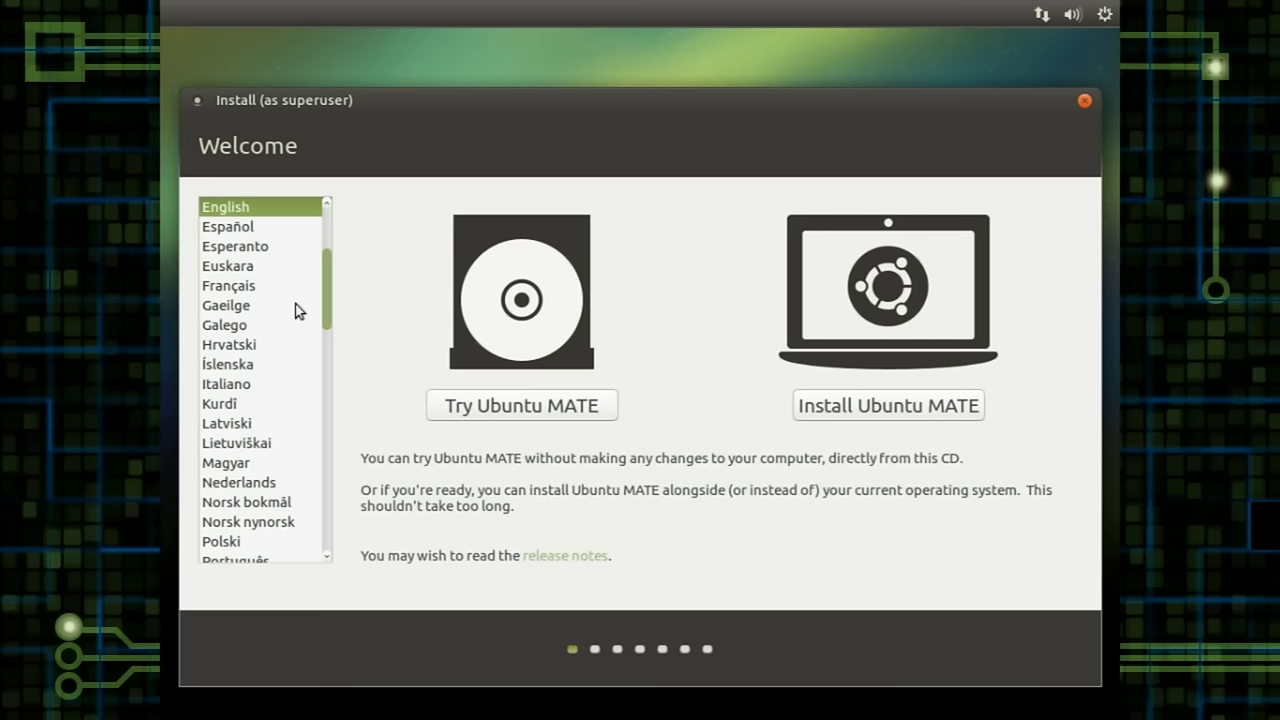
Step: Start installing Ubuntu MATE, leaving update downloads and third-party software unticked
click(846, 408)
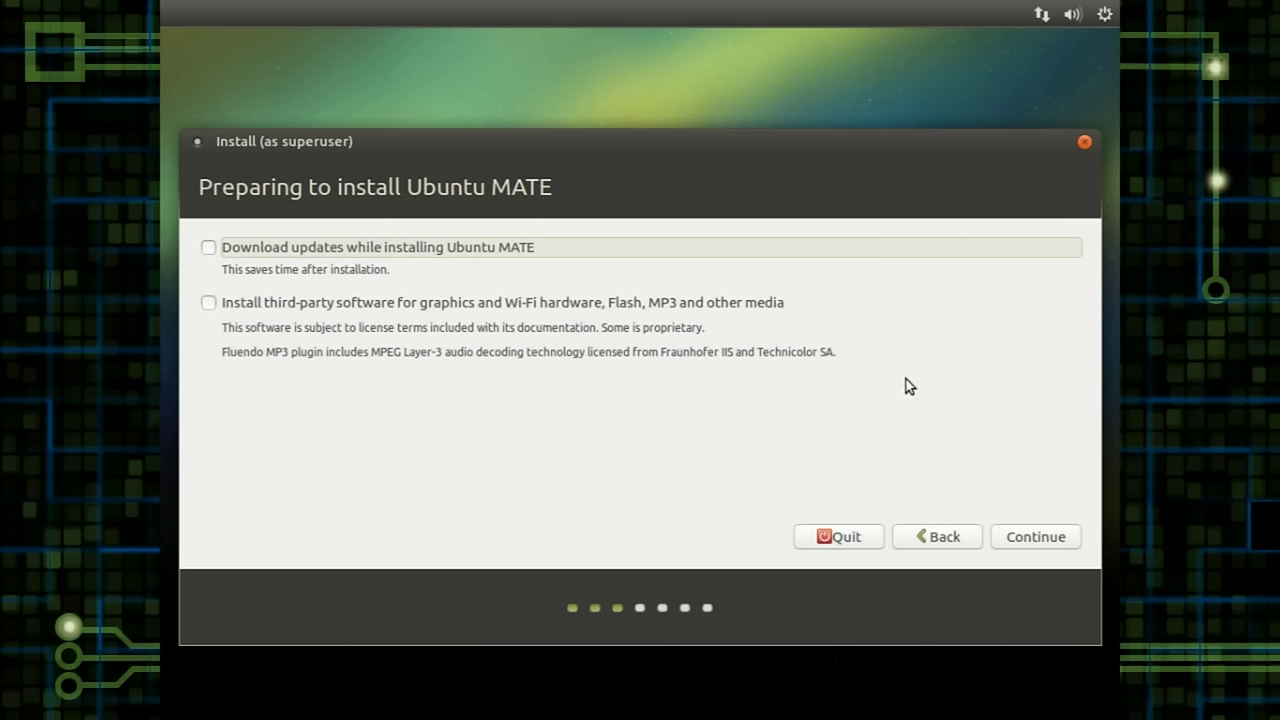
Step: Choose Erase disk and install Ubuntu MATE, then confirm writing the partition changes to disk
click(1033, 538)
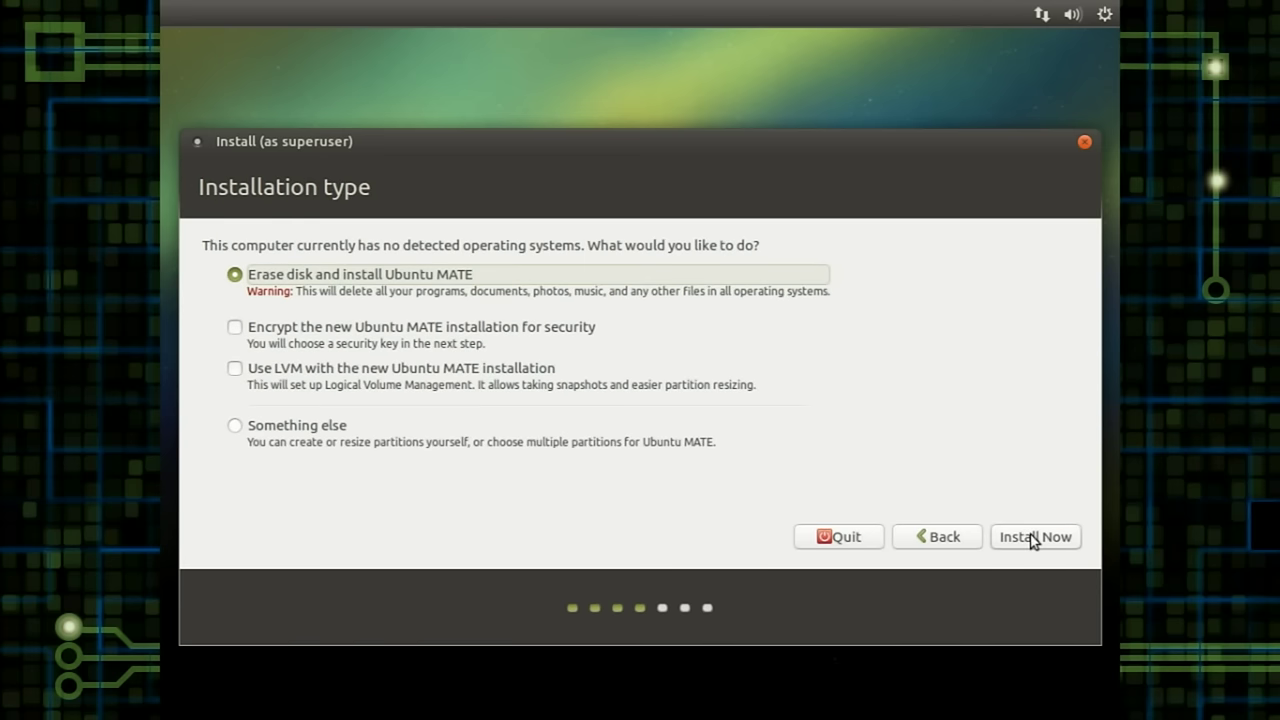
click(1033, 538)
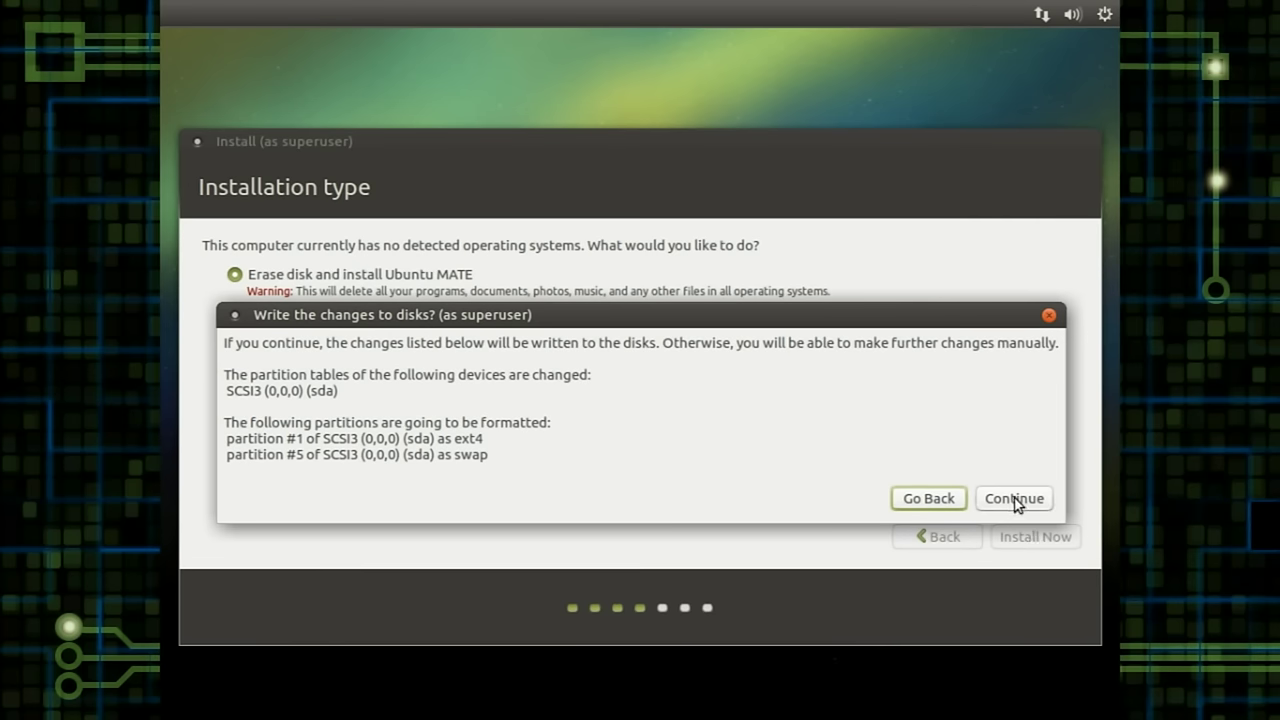
click(1014, 500)
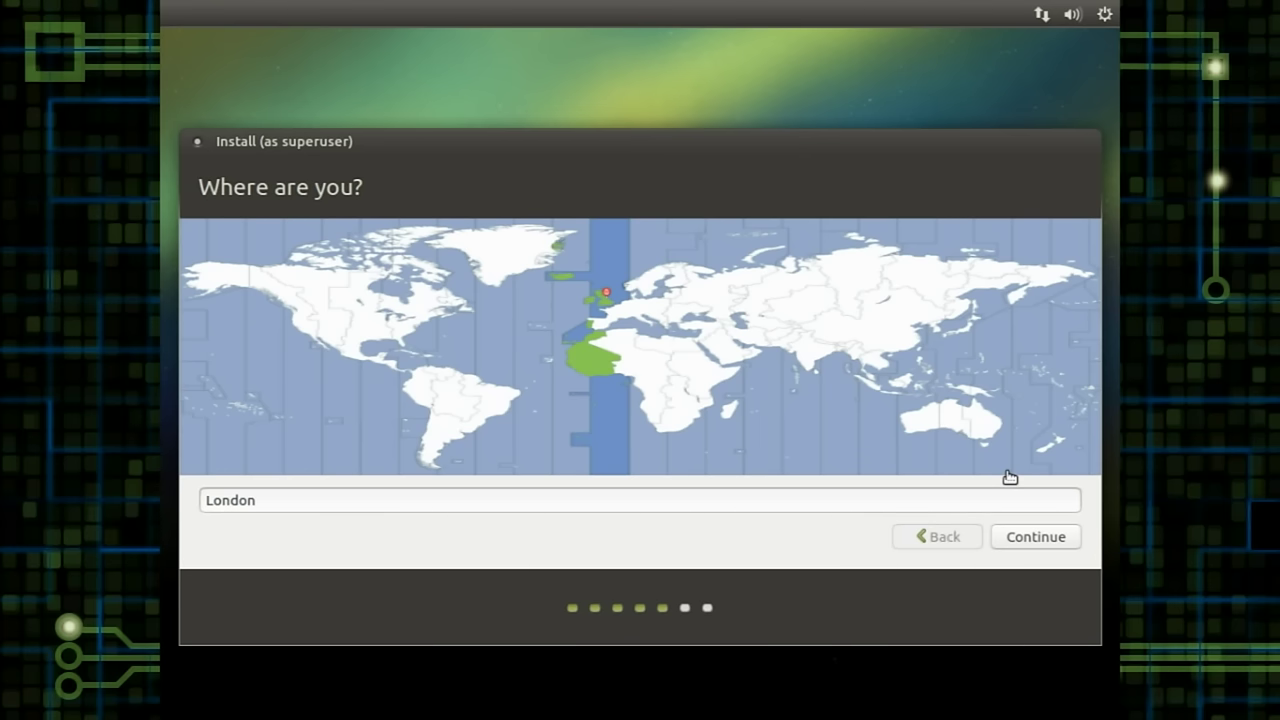
Step: Keep London as the location, then test-type and accept the English (UK) keyboard layout
click(1043, 535)
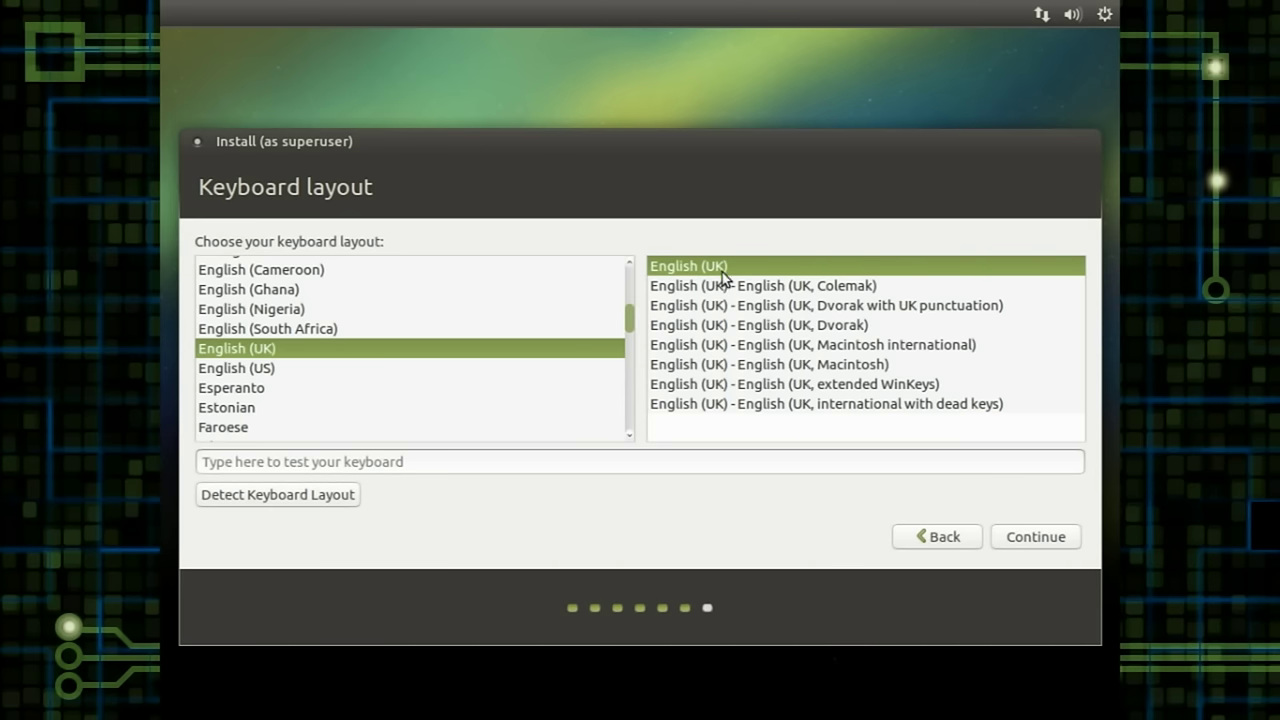
click(644, 461)
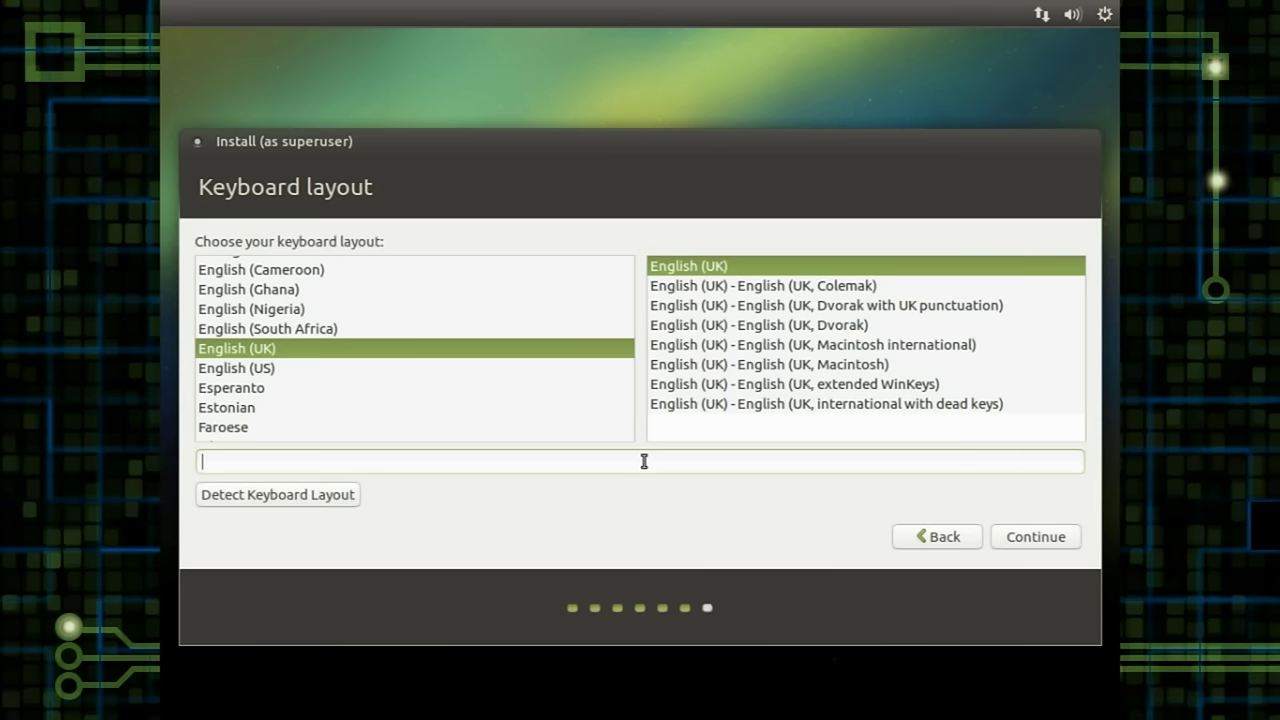
text(@@@@@""""")
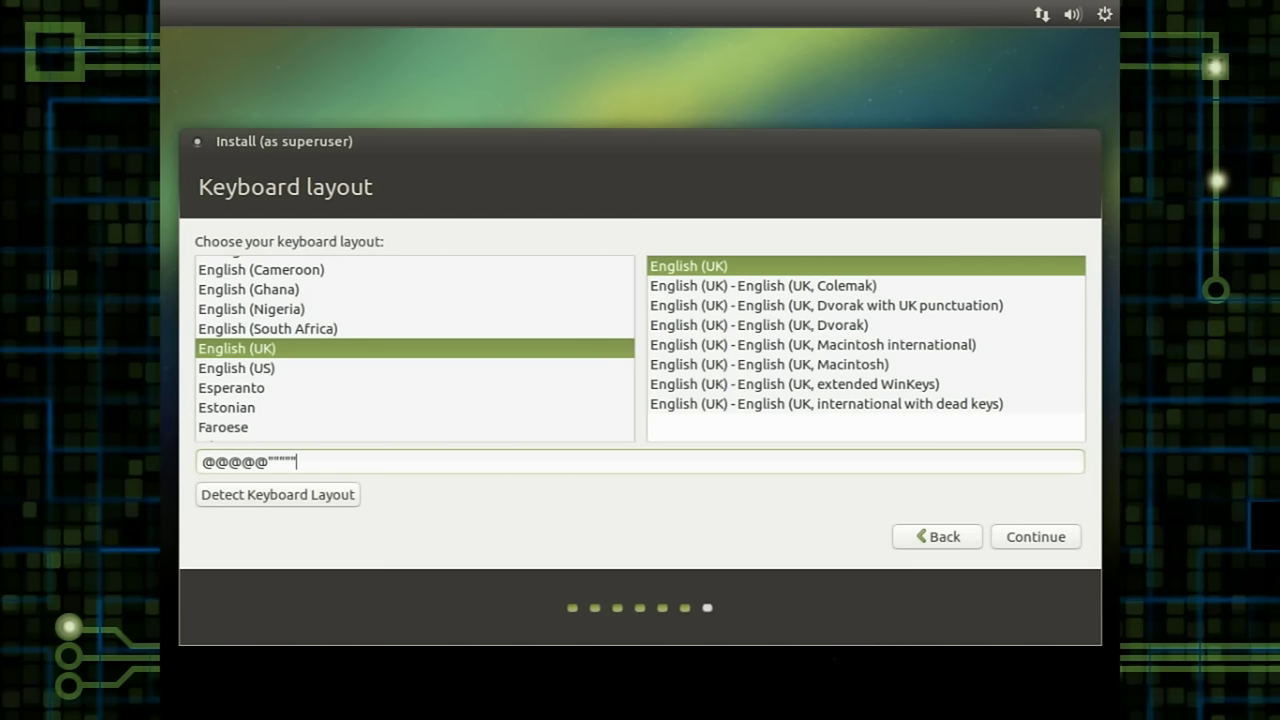
click(1033, 536)
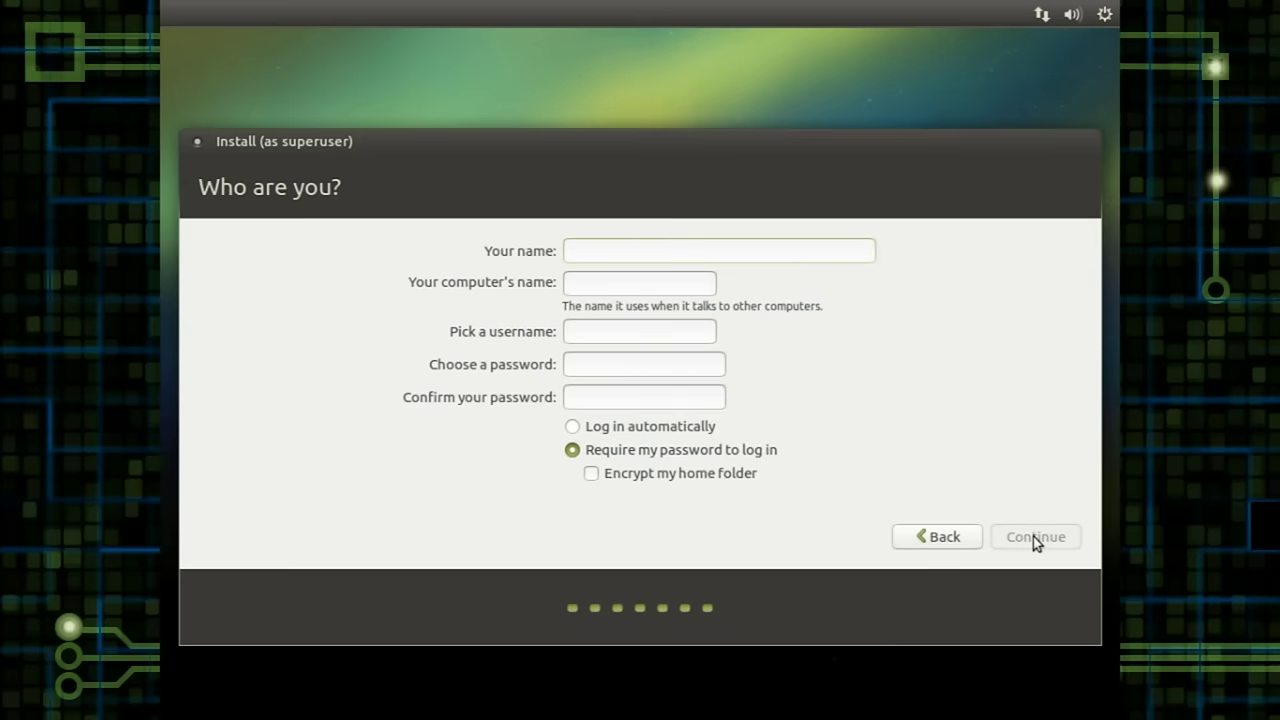
Step: Fill in the account names as 'vm', set and confirm a short password, and enable automatic login
text(vm)
key(Tab)
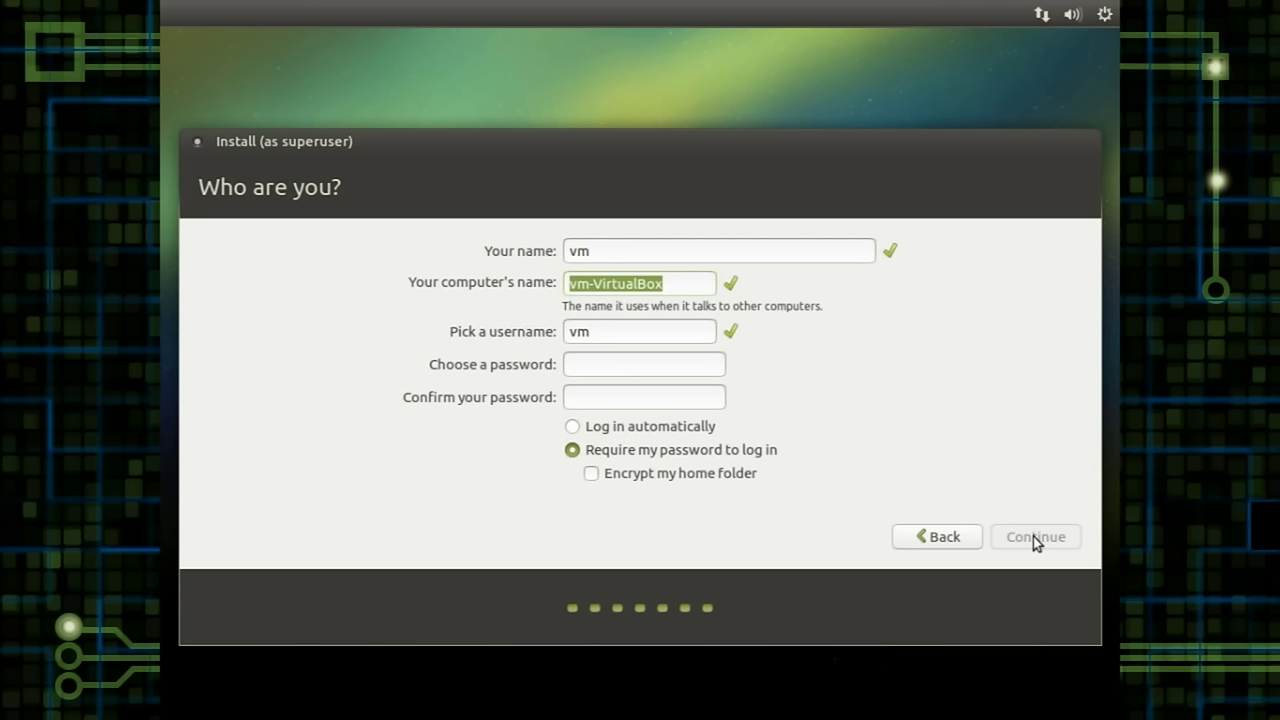
text(vm)
key(Tab)
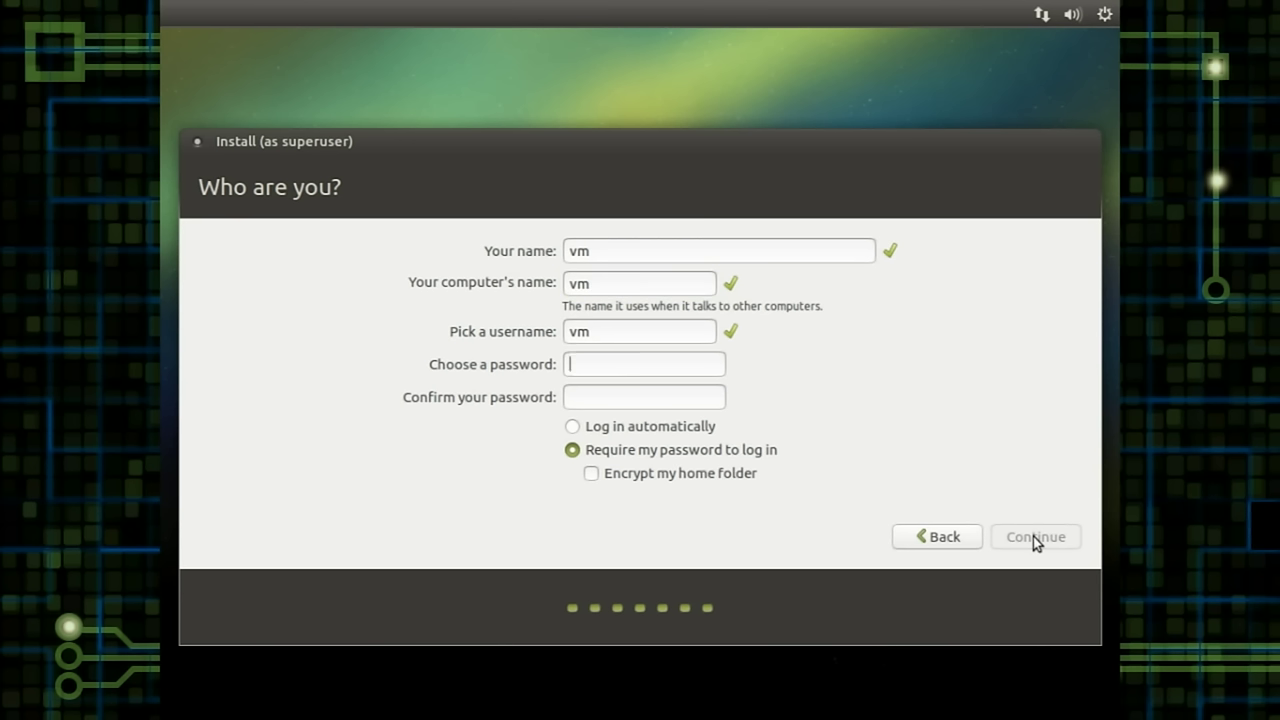
text(vm)
key(Tab)
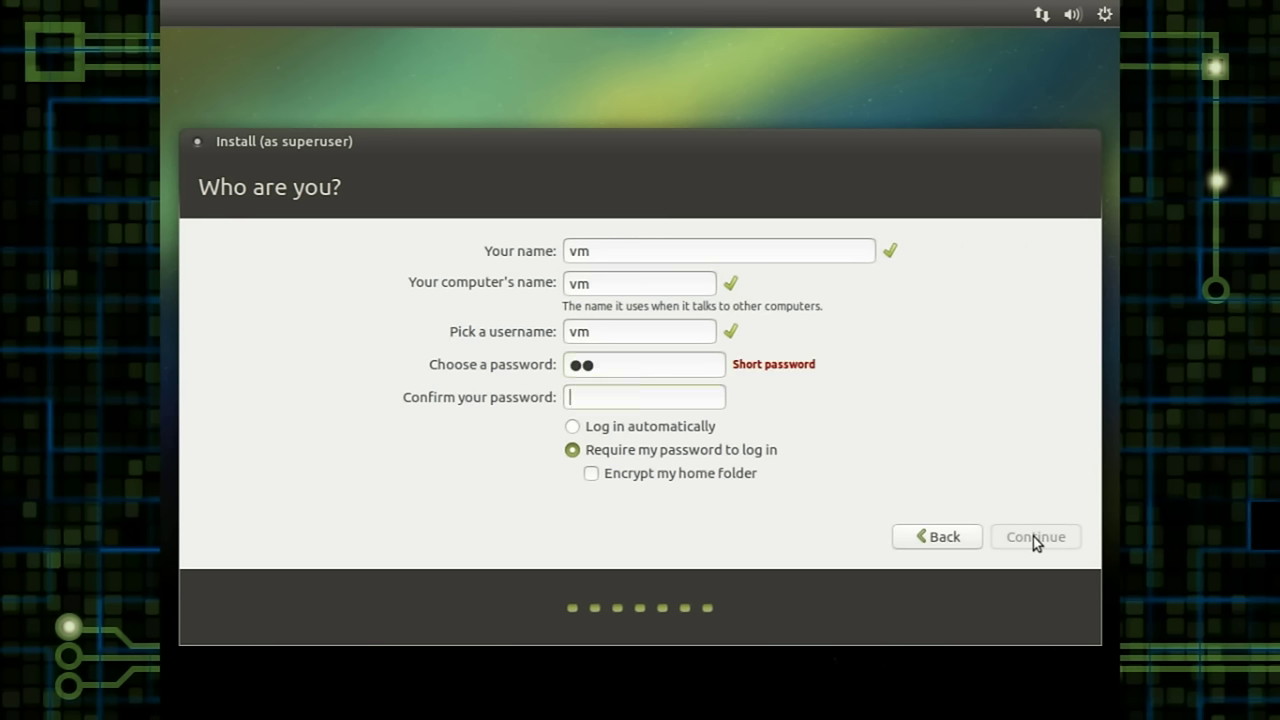
text(vm)
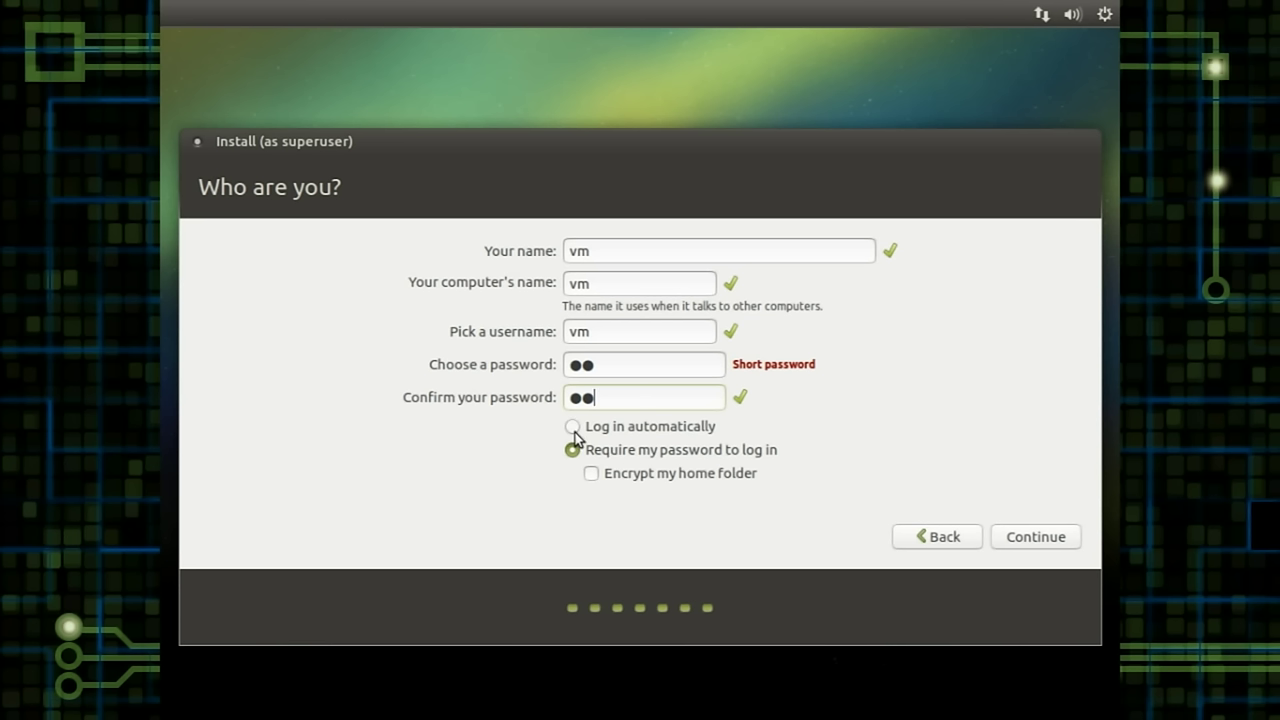
click(572, 430)
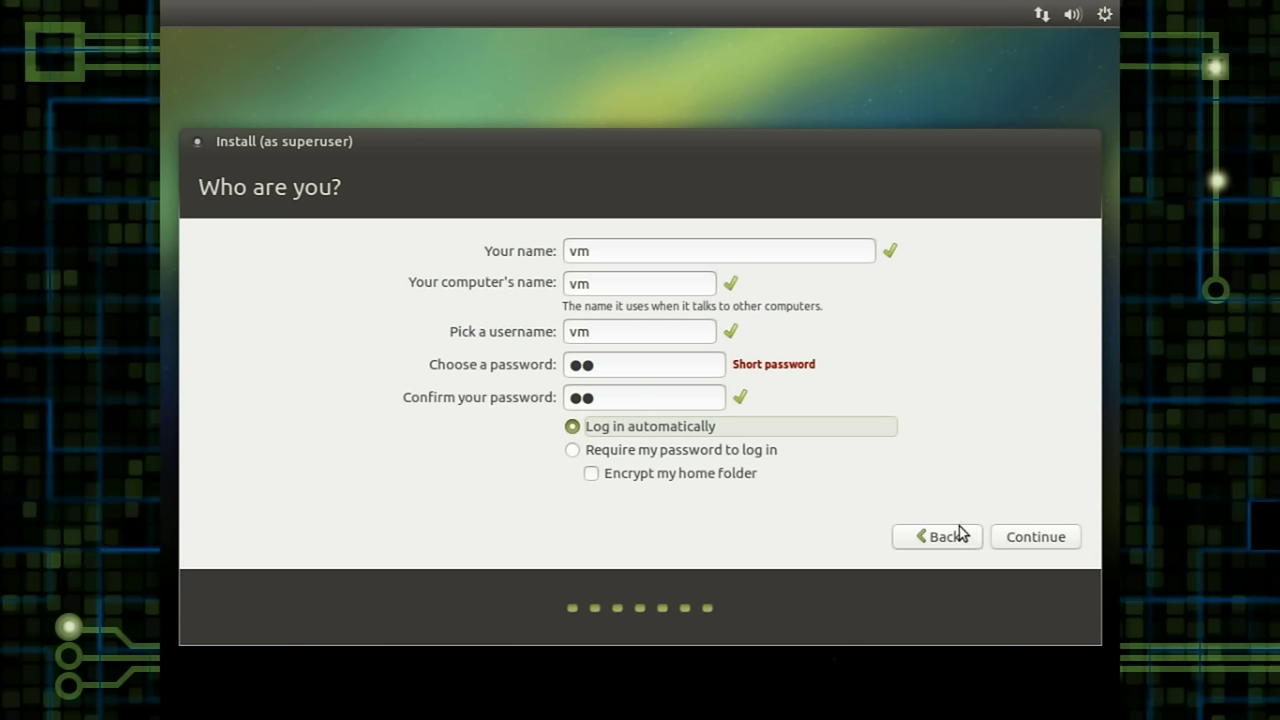
click(1037, 540)
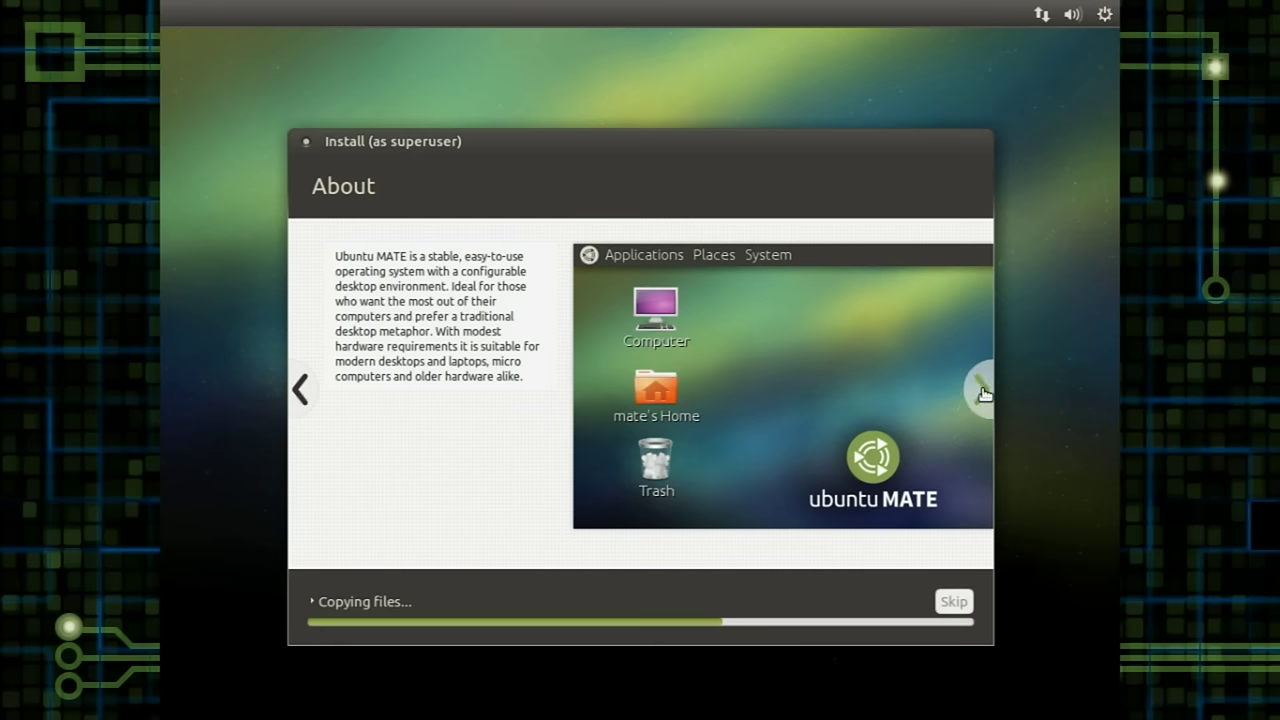
Step: Browse the installer slideshow forward through the software, music and photos slides
click(983, 393)
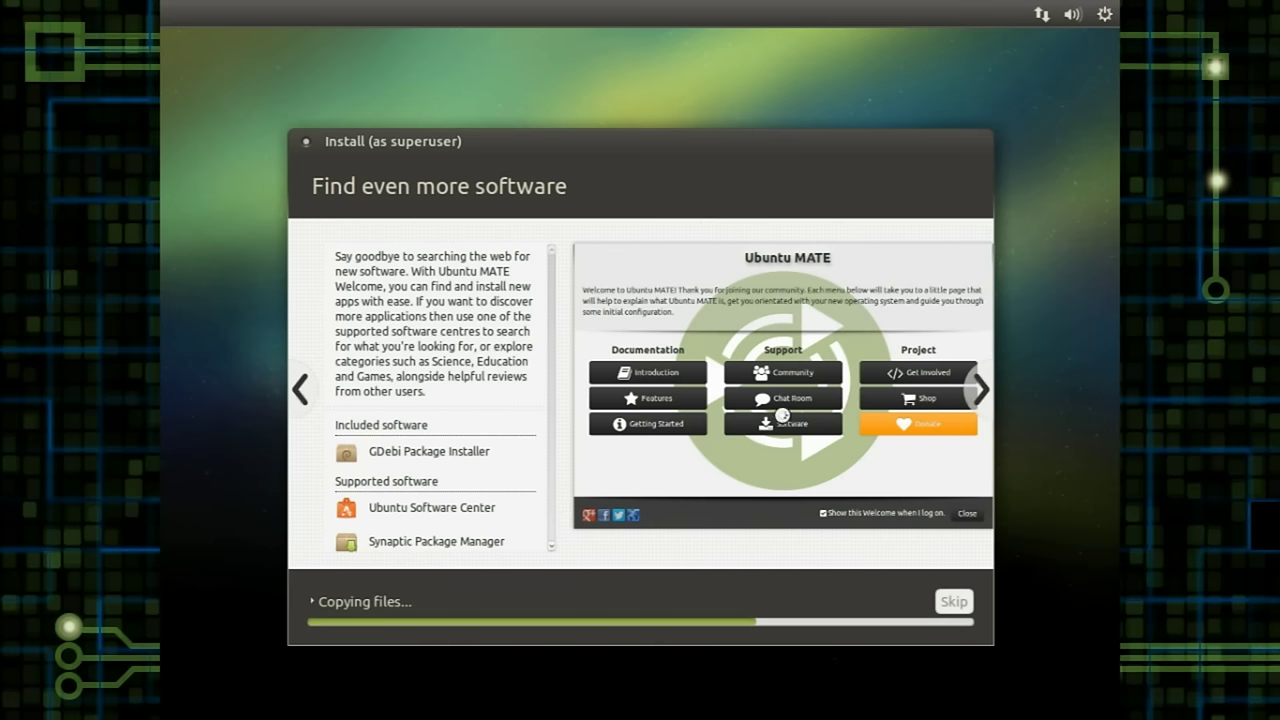
click(981, 393)
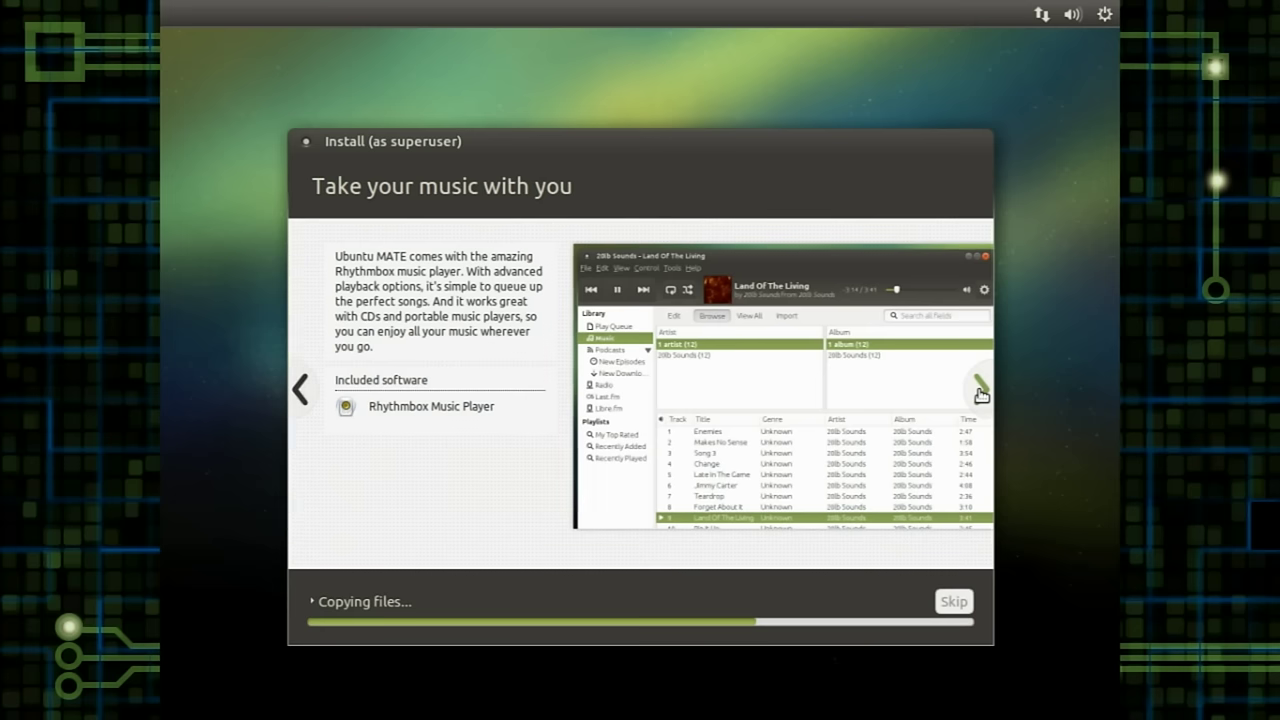
click(981, 393)
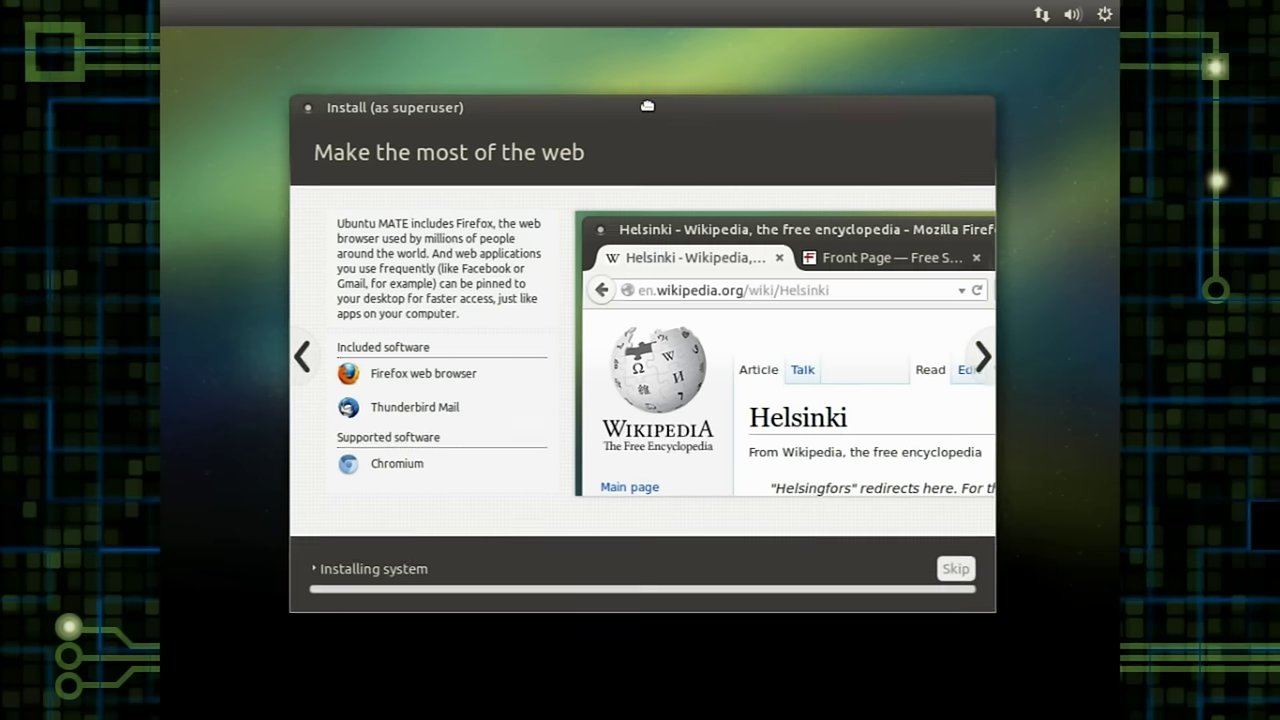
Step: Nudge the installer window up, then expand and collapse the detailed installation log
drag(647, 105, 647, 100)
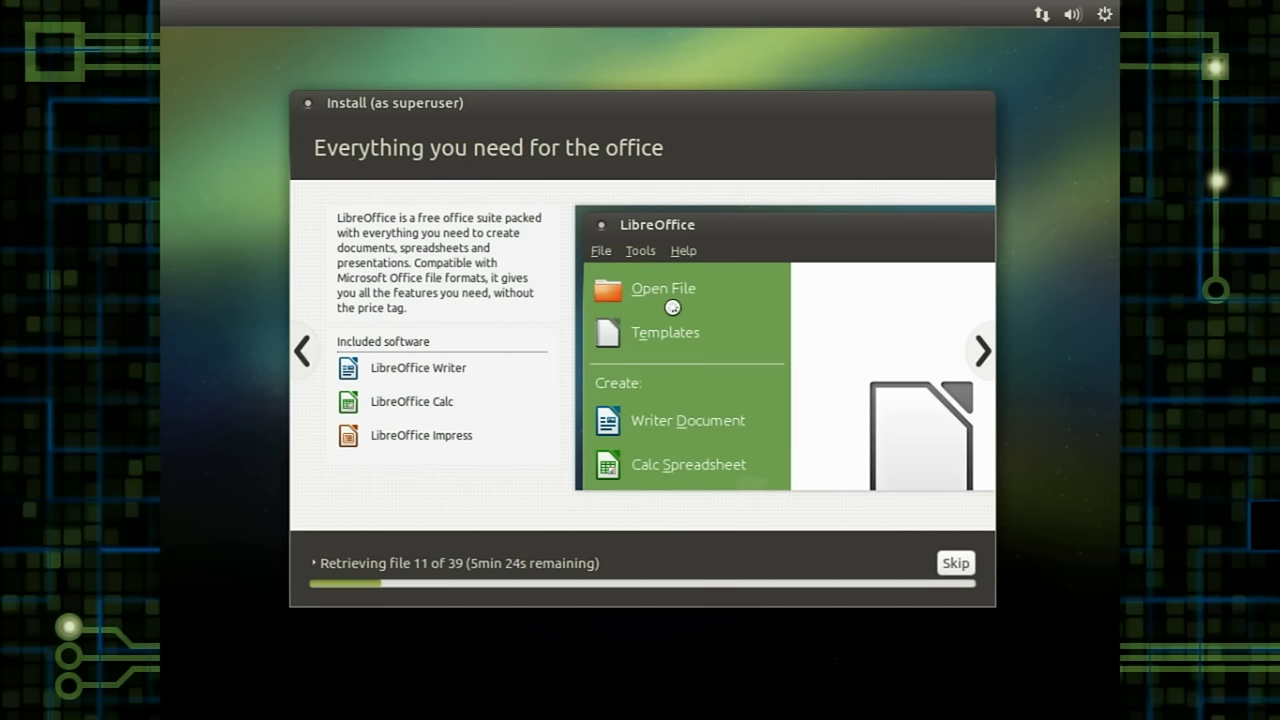
click(344, 566)
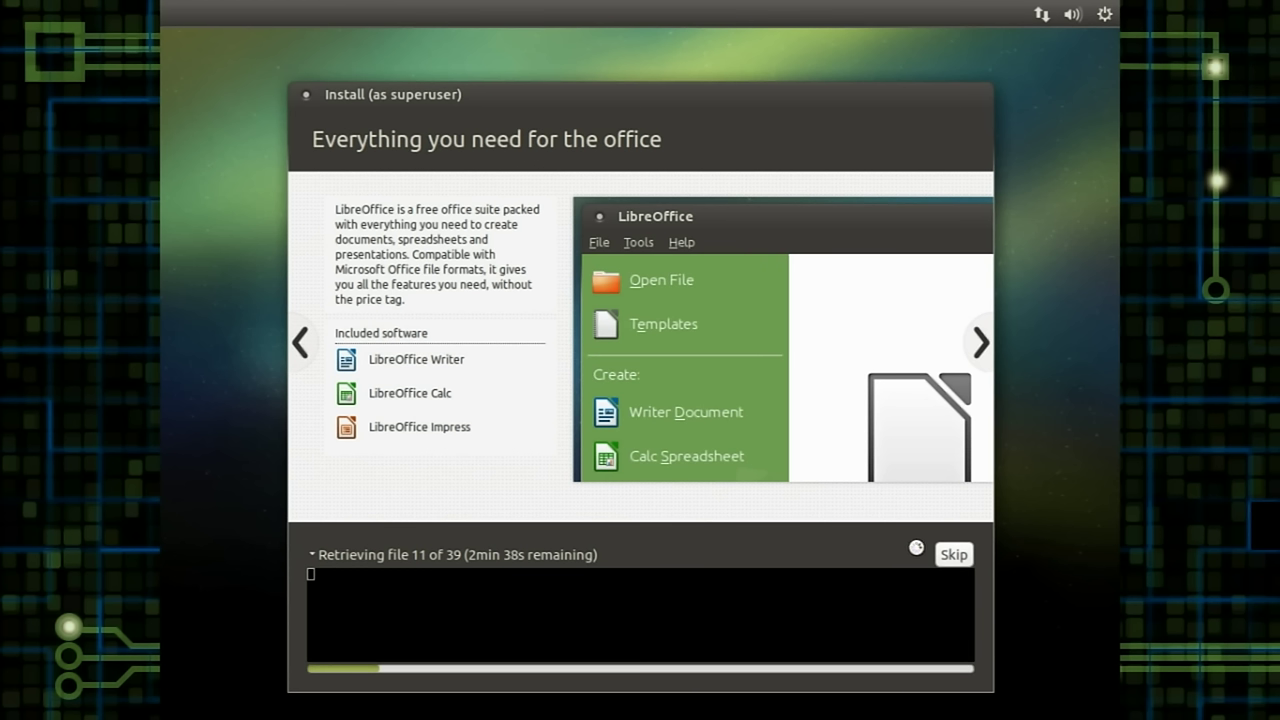
click(955, 558)
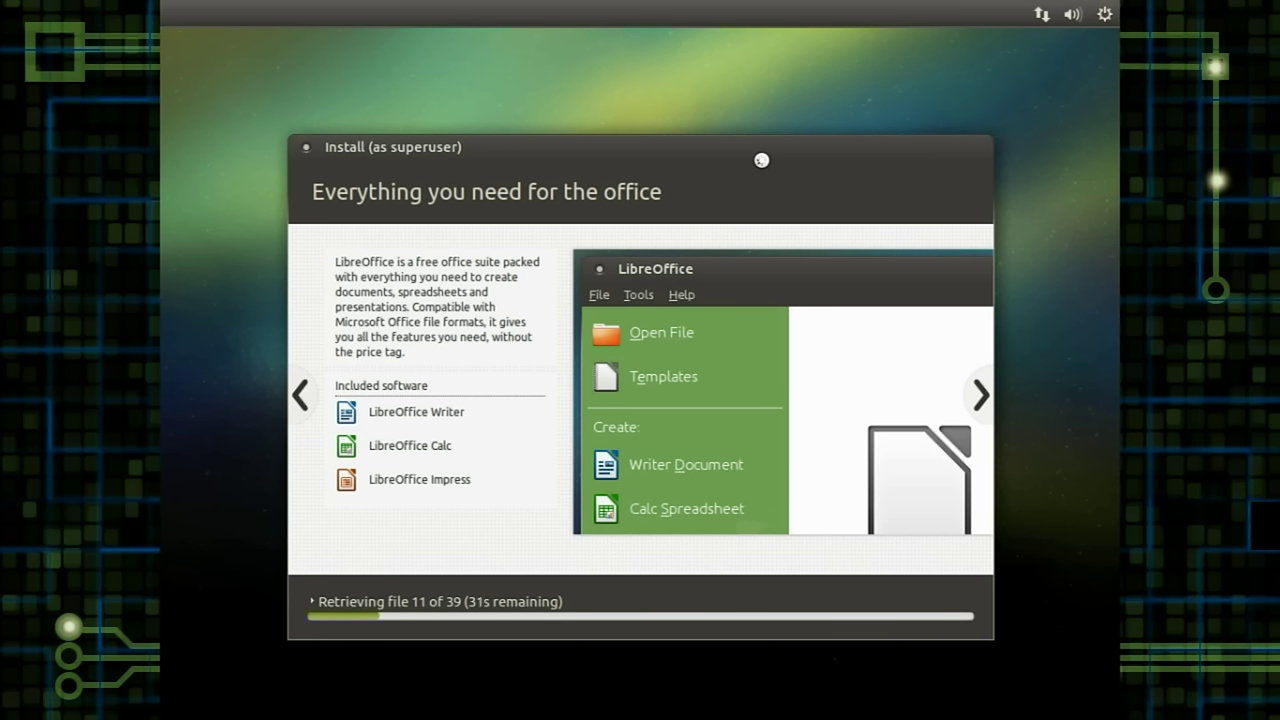
Step: Open the installation log, skip retrieving the remaining download files, and hide the log again
click(408, 598)
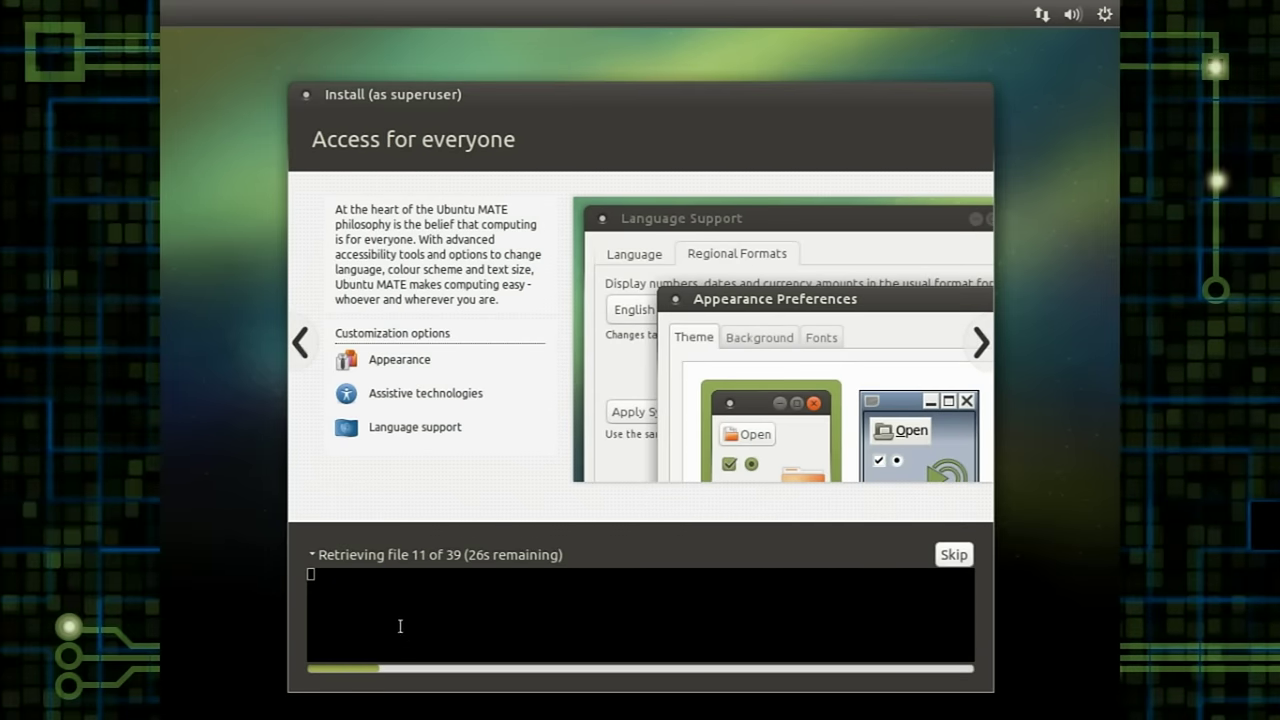
drag(400, 626, 388, 587)
click(958, 556)
click(311, 558)
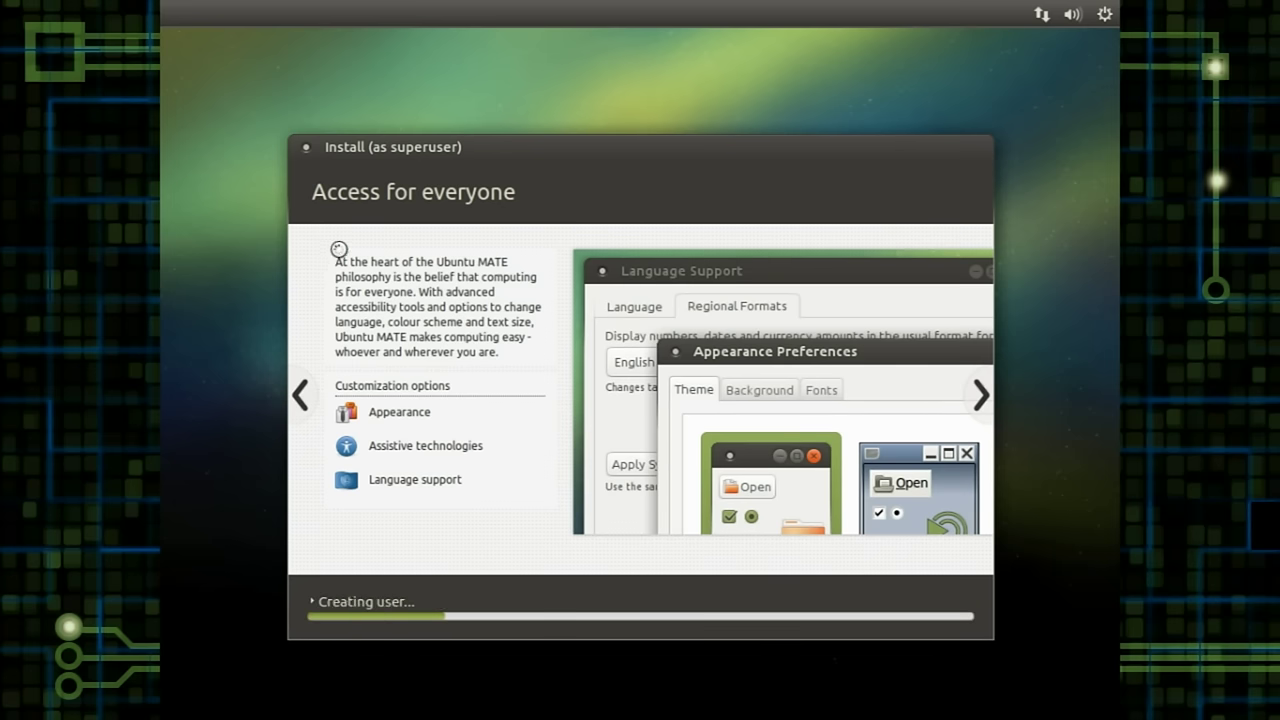
Step: Advance the slideshow to the Community slide with forum, IRC and social network links
click(979, 394)
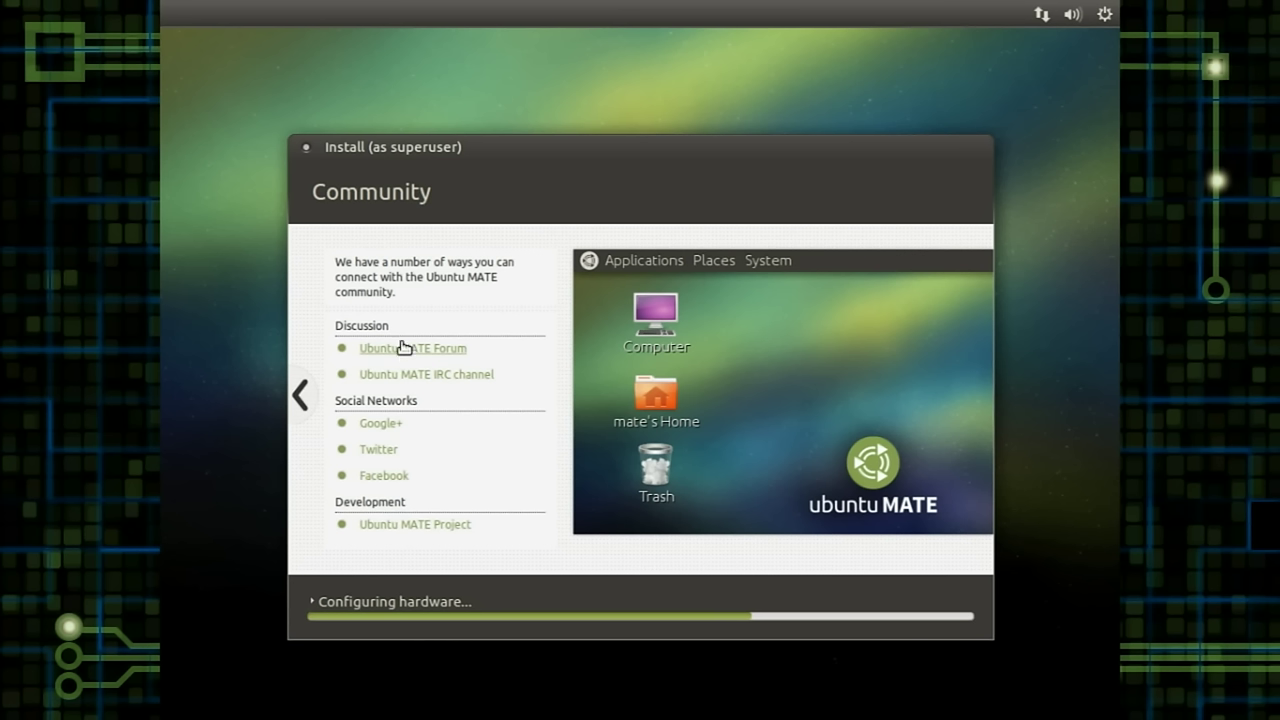
Step: Open the Ubuntu MATE Forum in Firefox from the Community slide, then close the browser window
click(404, 347)
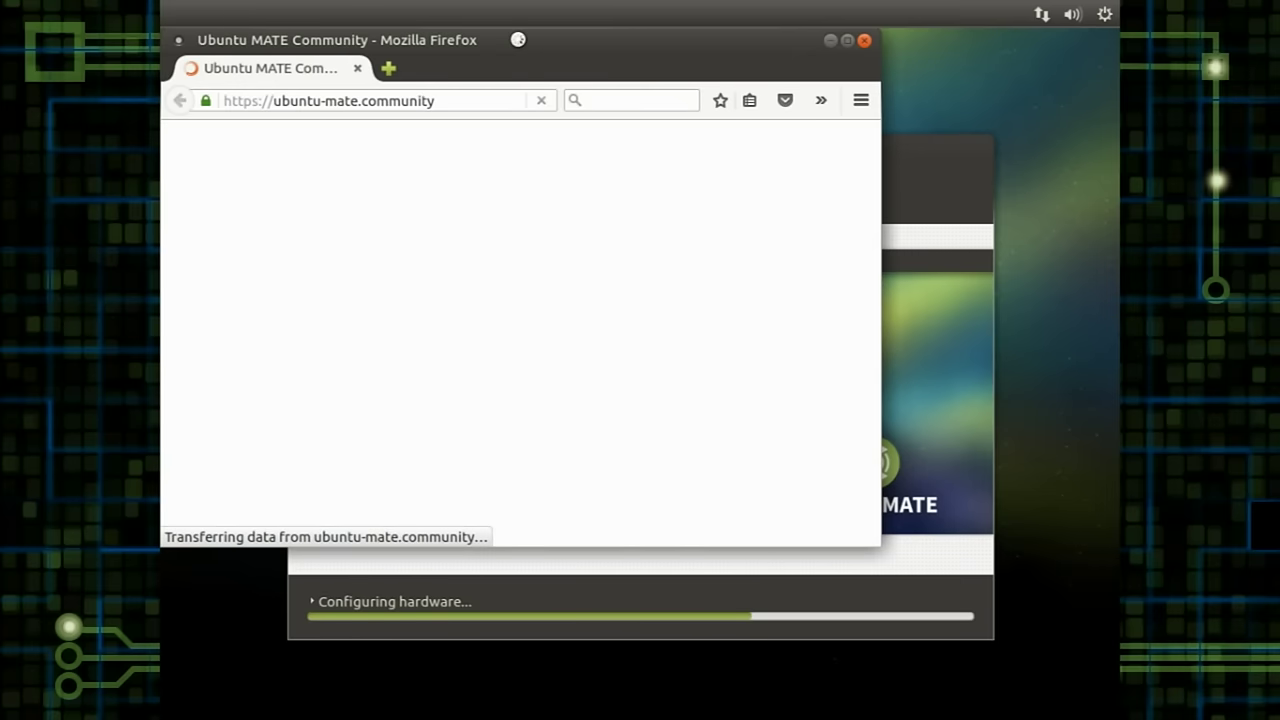
drag(506, 43, 537, 63)
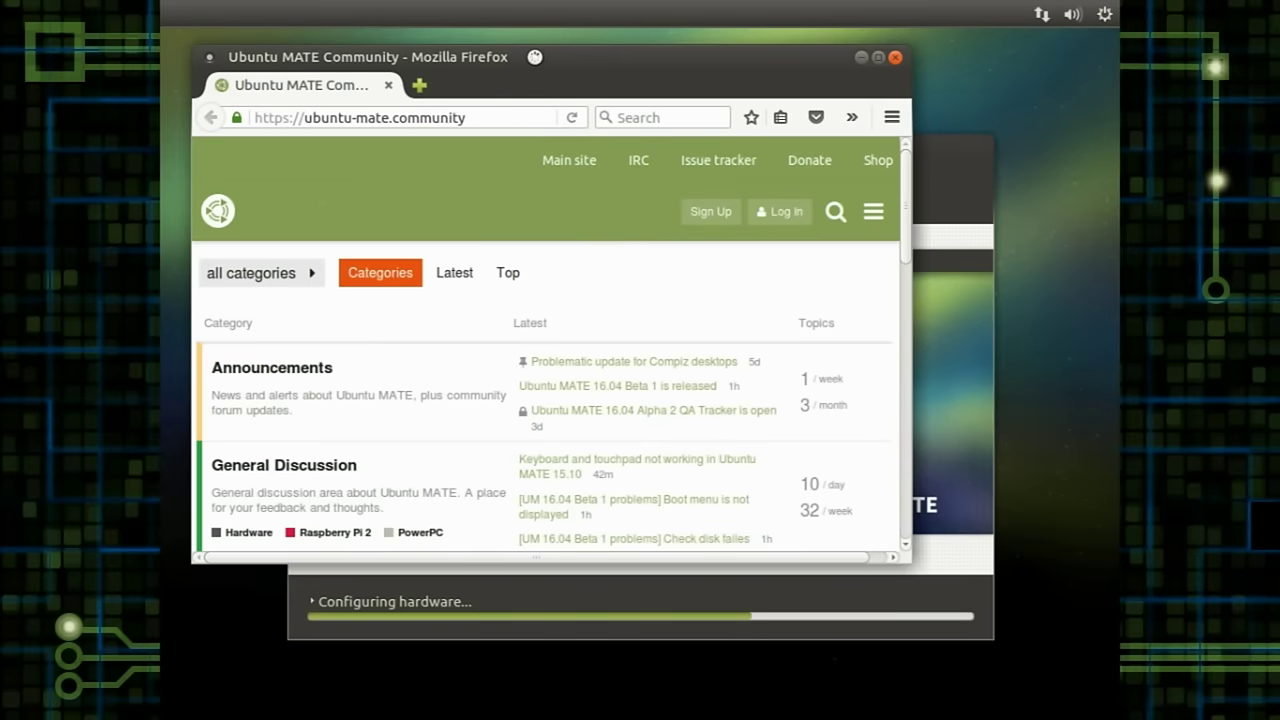
drag(903, 164, 894, 312)
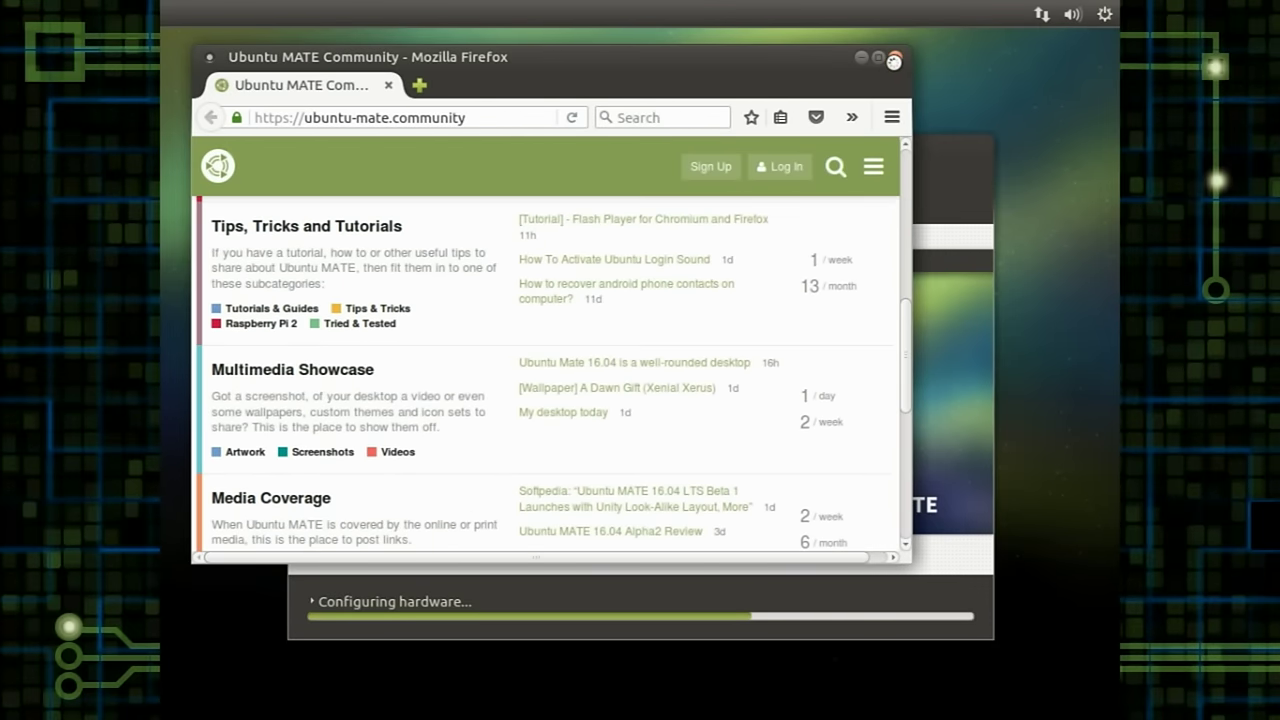
click(894, 59)
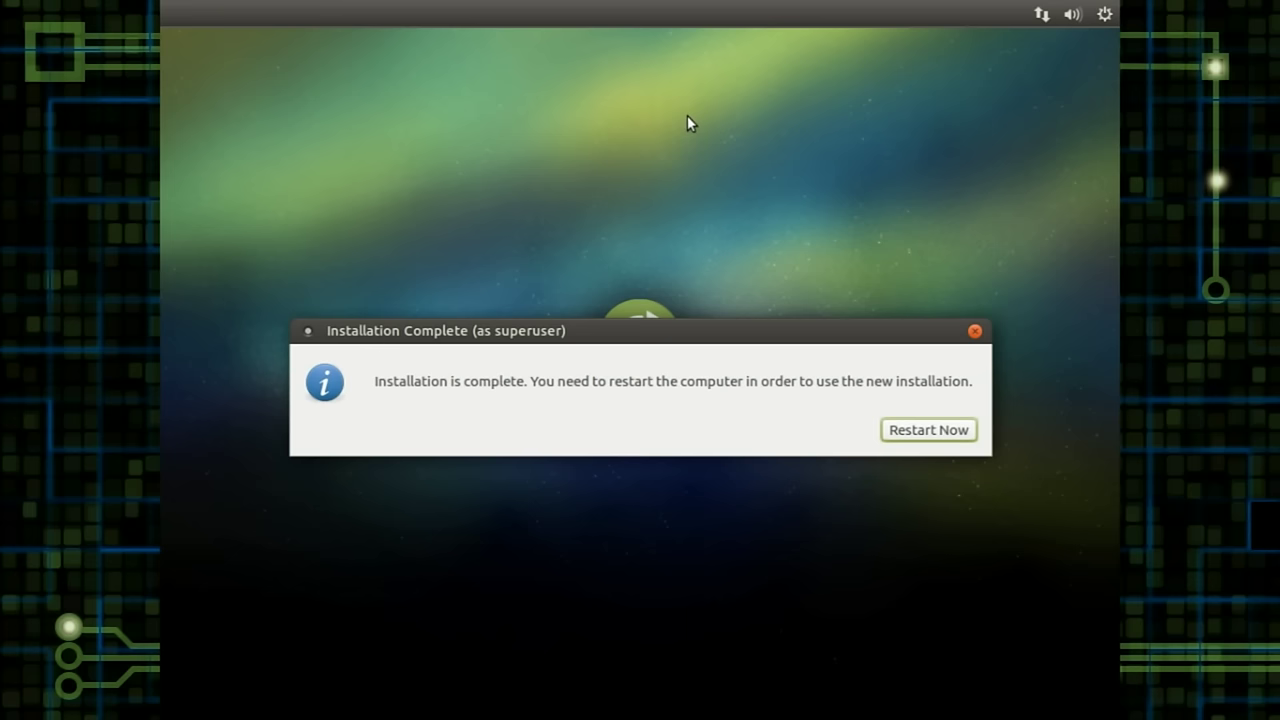
Step: Restart from the Installation Complete dialog to boot into the new MATE desktop
click(950, 432)
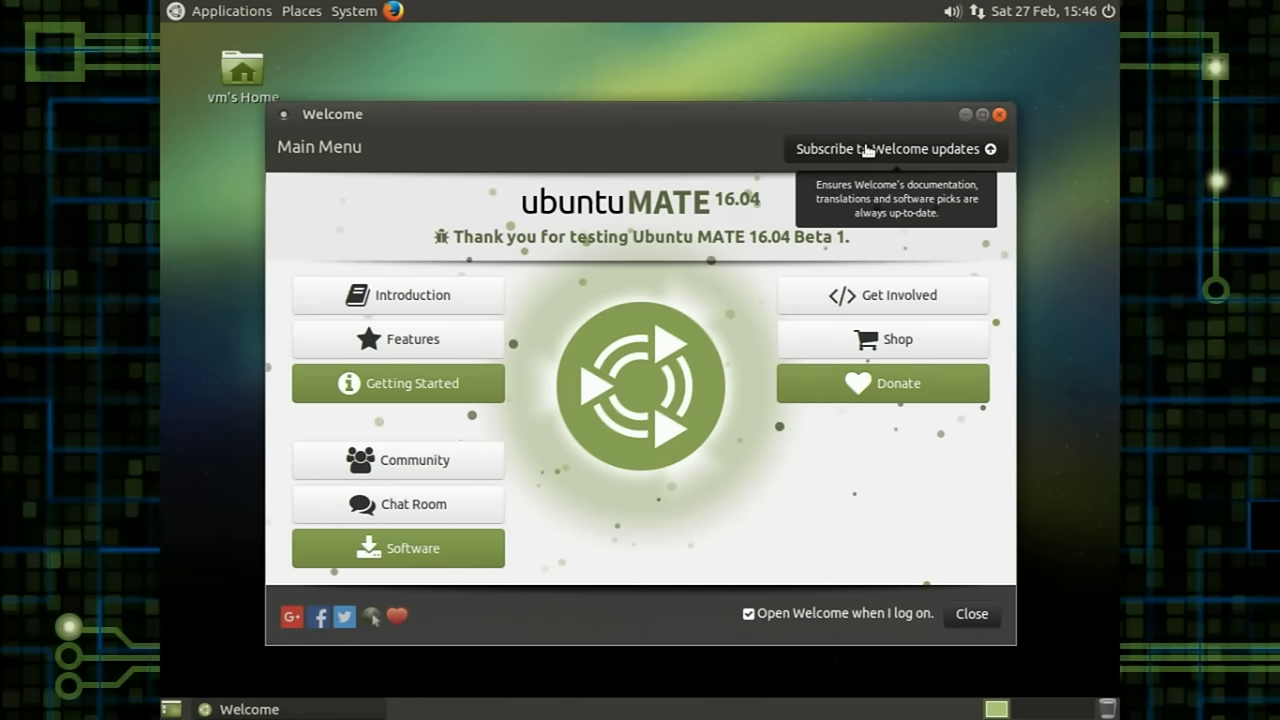
Step: Subscribe Welcome to documentation and software updates, then dismiss the Upgrade complete notification once it restarts
click(850, 150)
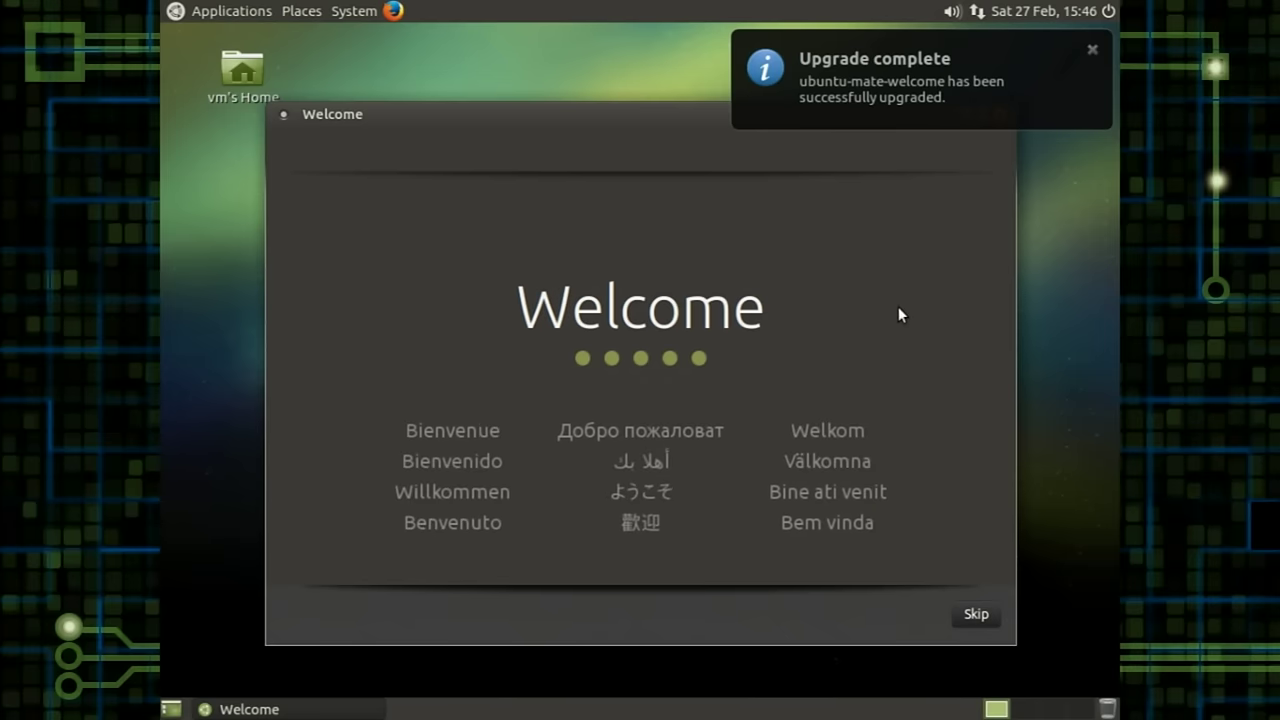
click(1092, 49)
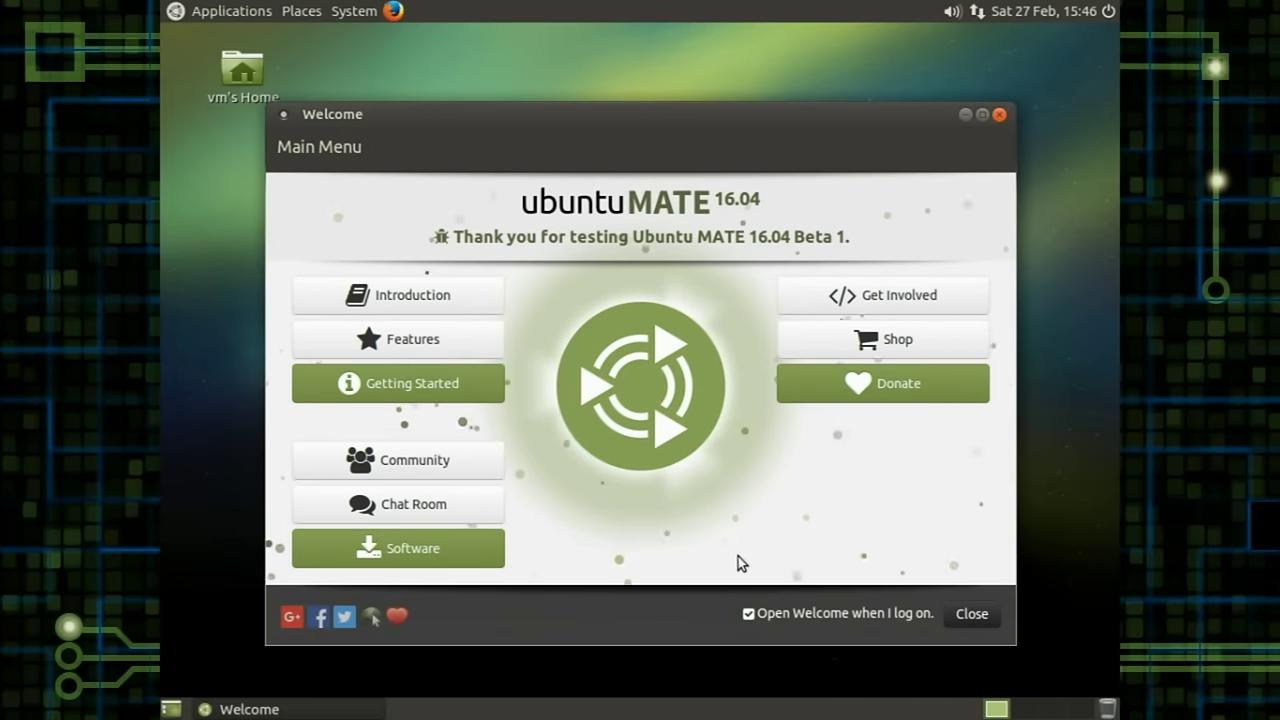
click(437, 304)
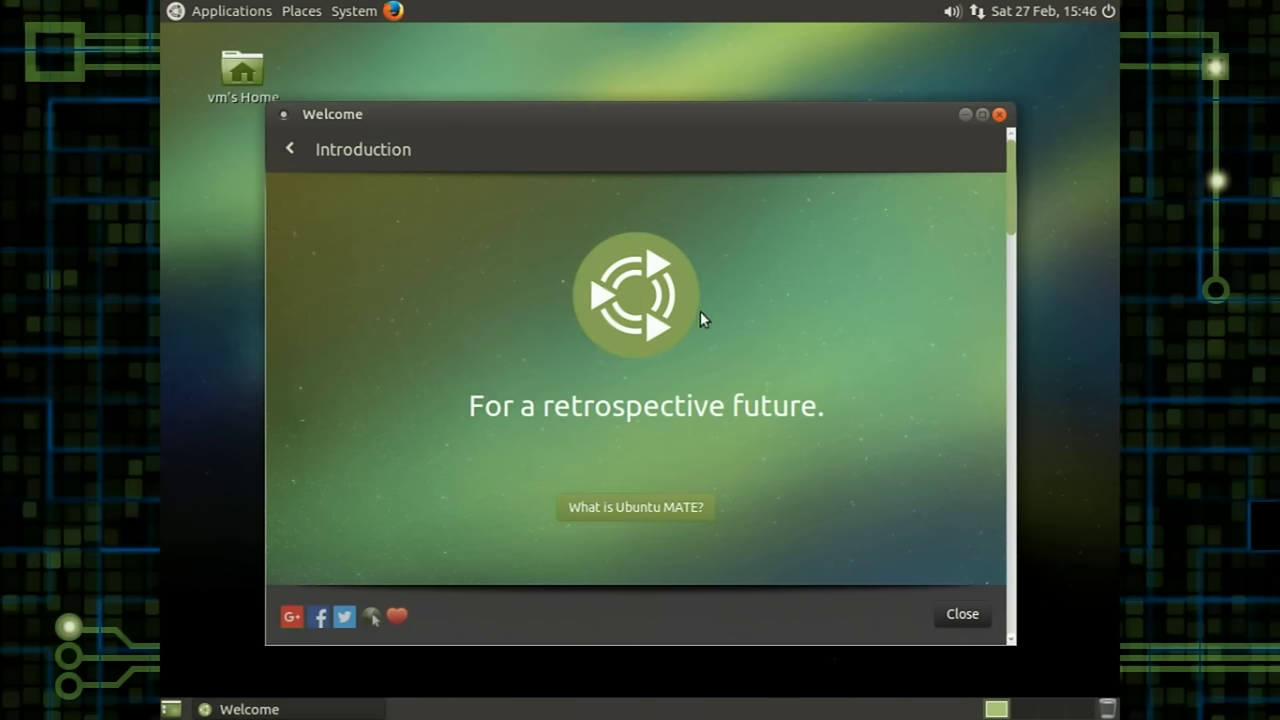
click(622, 508)
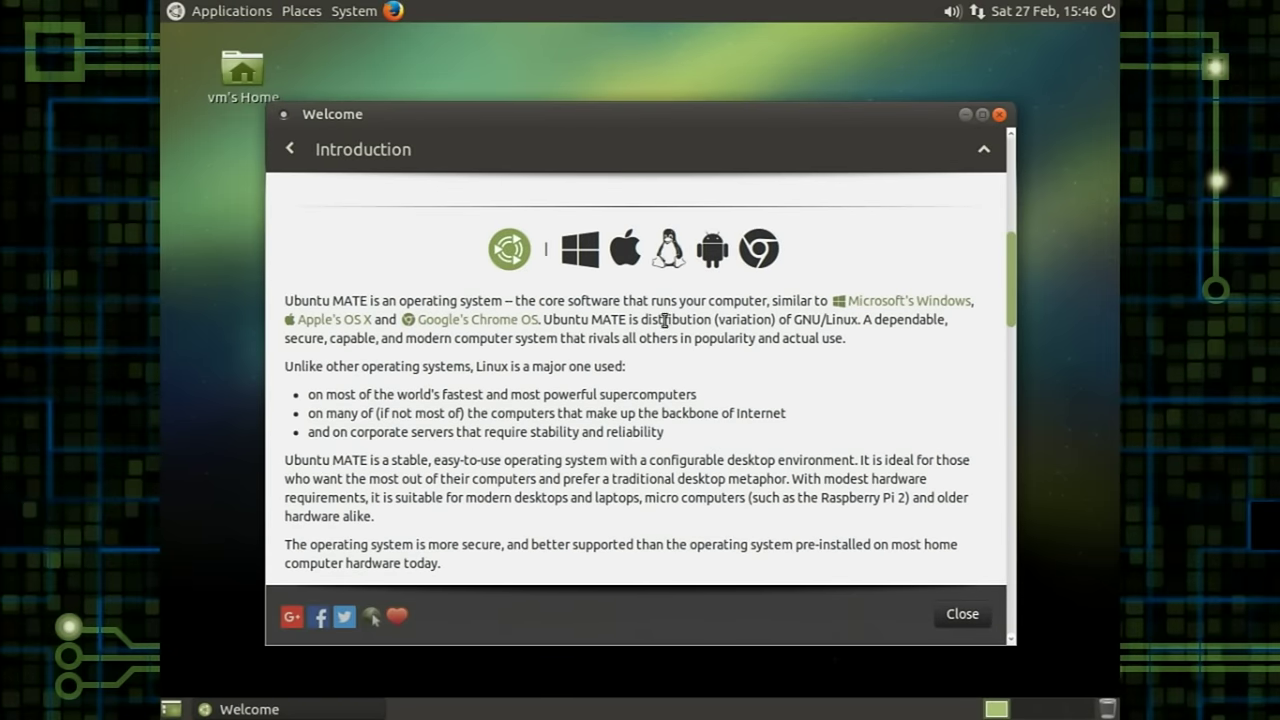
drag(1010, 280, 997, 179)
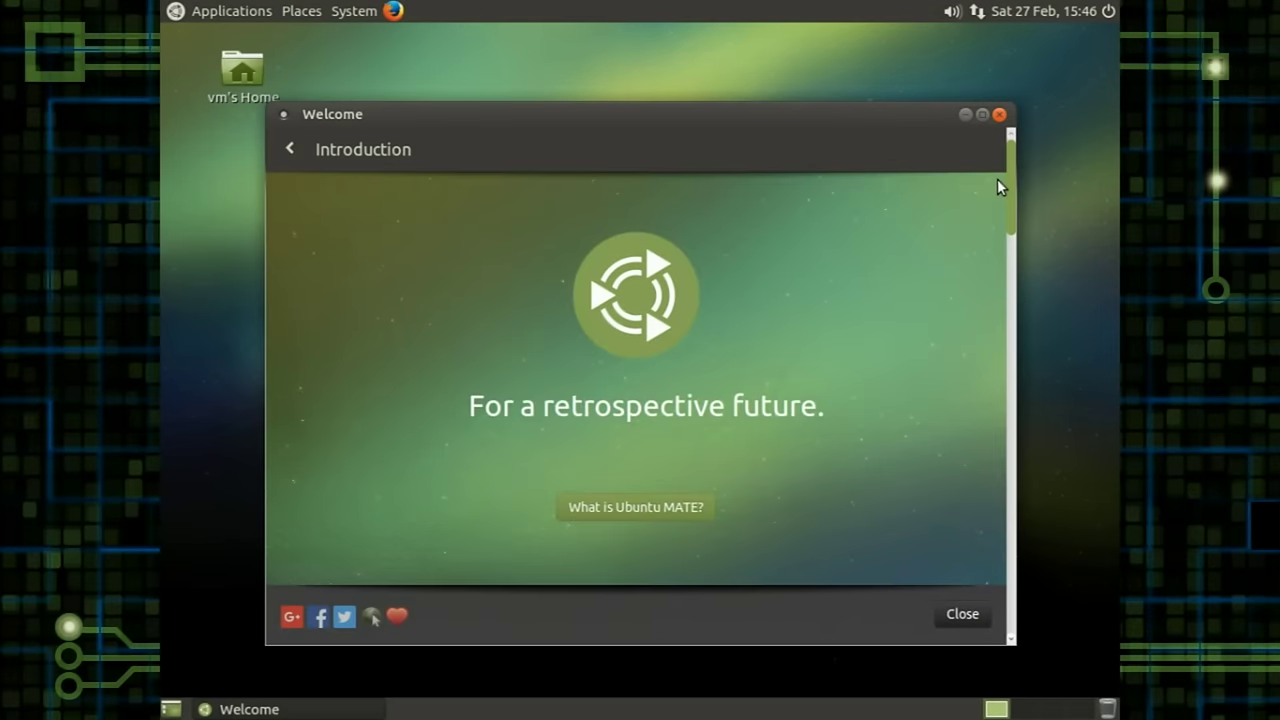
click(284, 145)
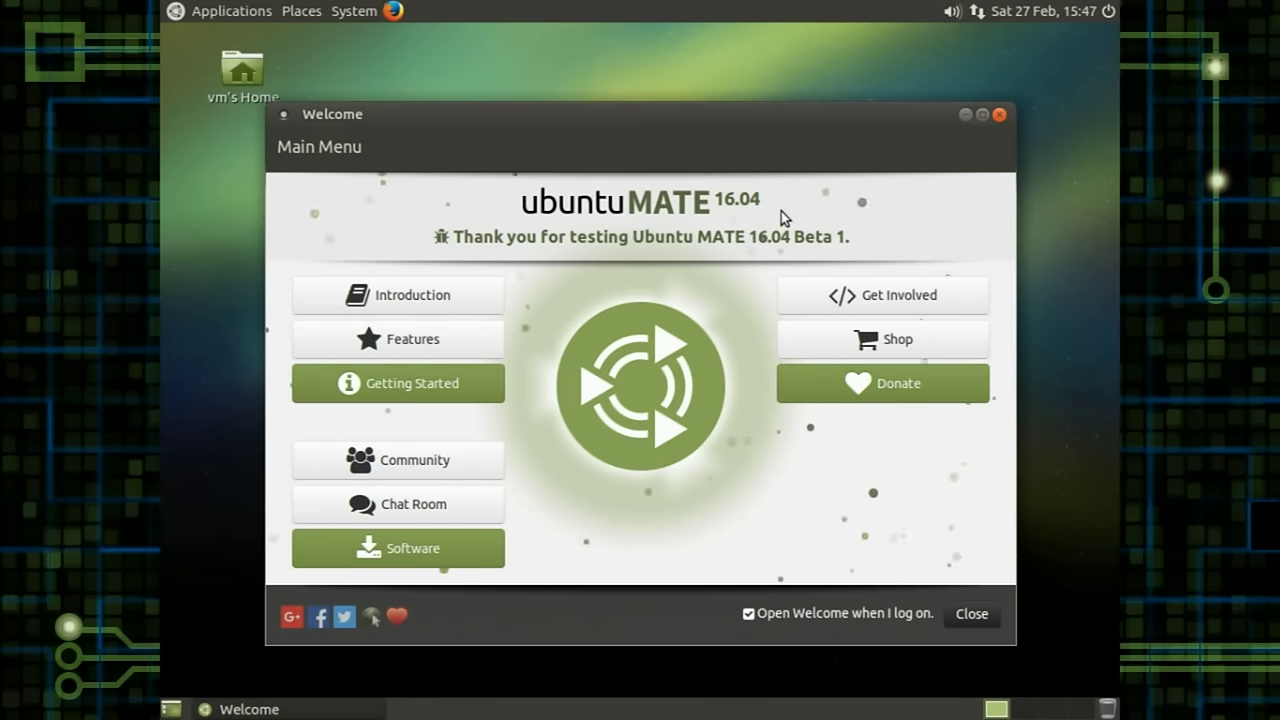
click(388, 466)
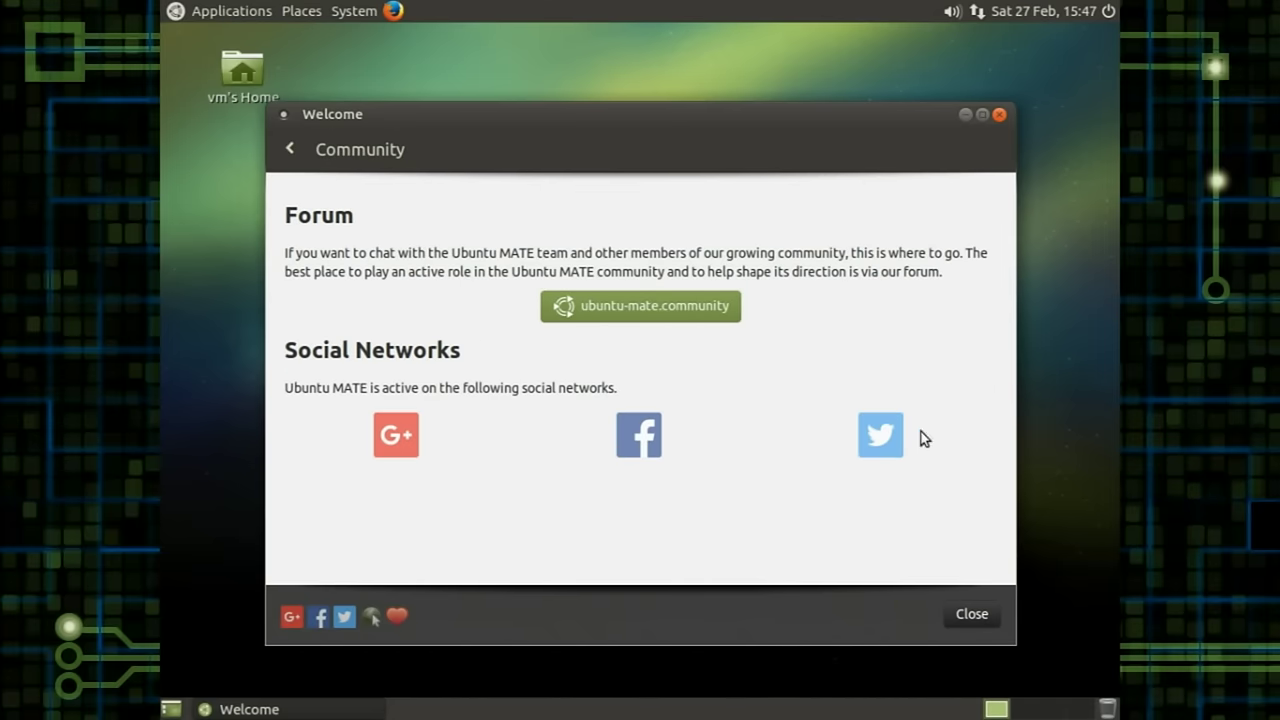
click(629, 318)
click(288, 148)
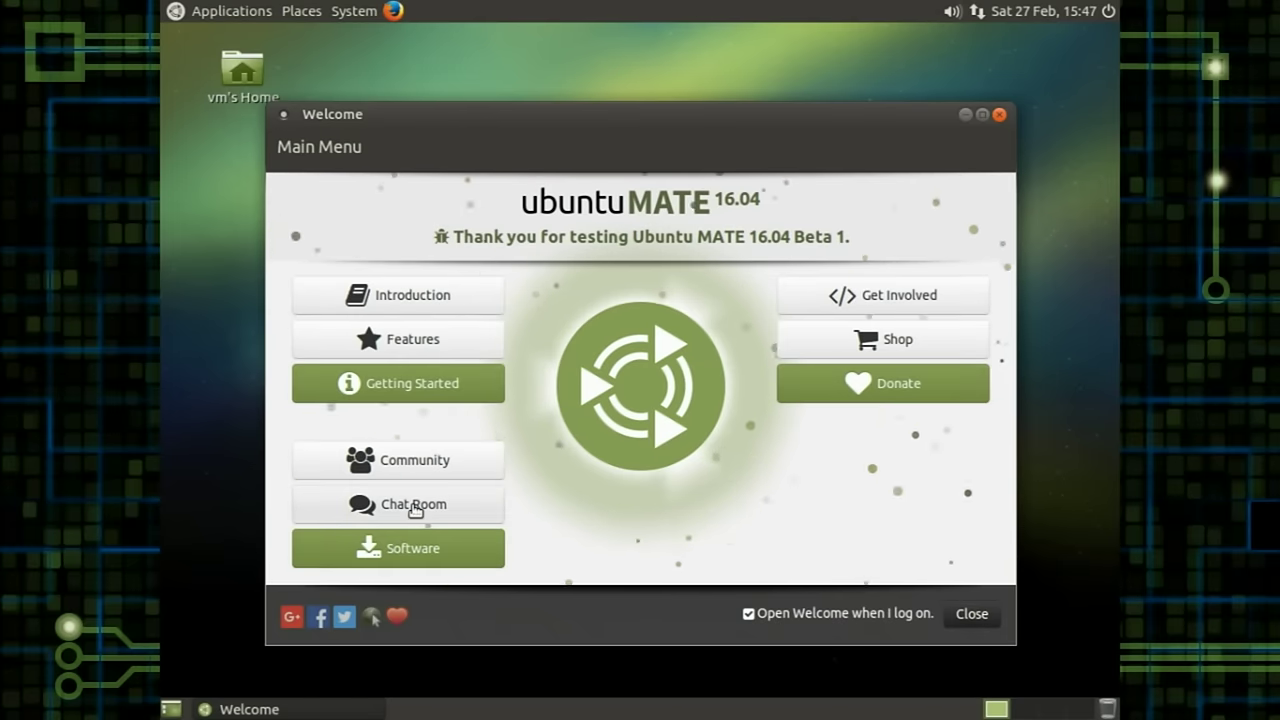
click(420, 504)
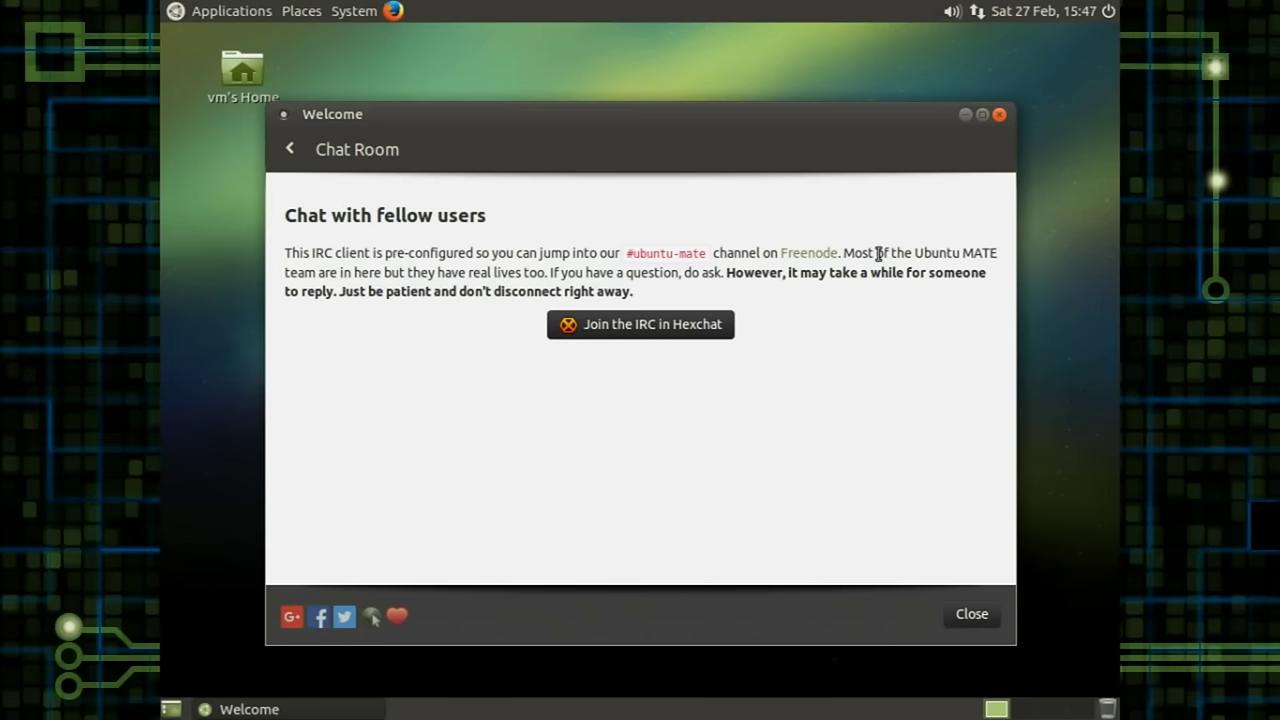
click(293, 150)
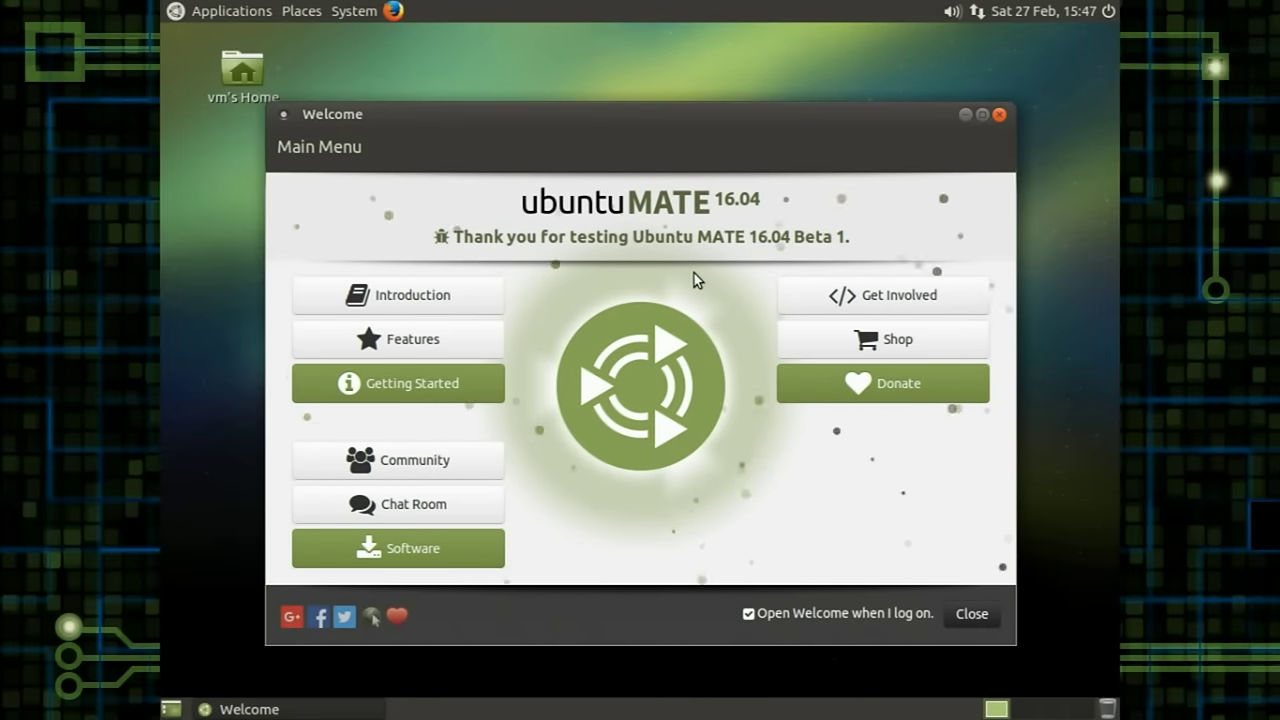
click(860, 345)
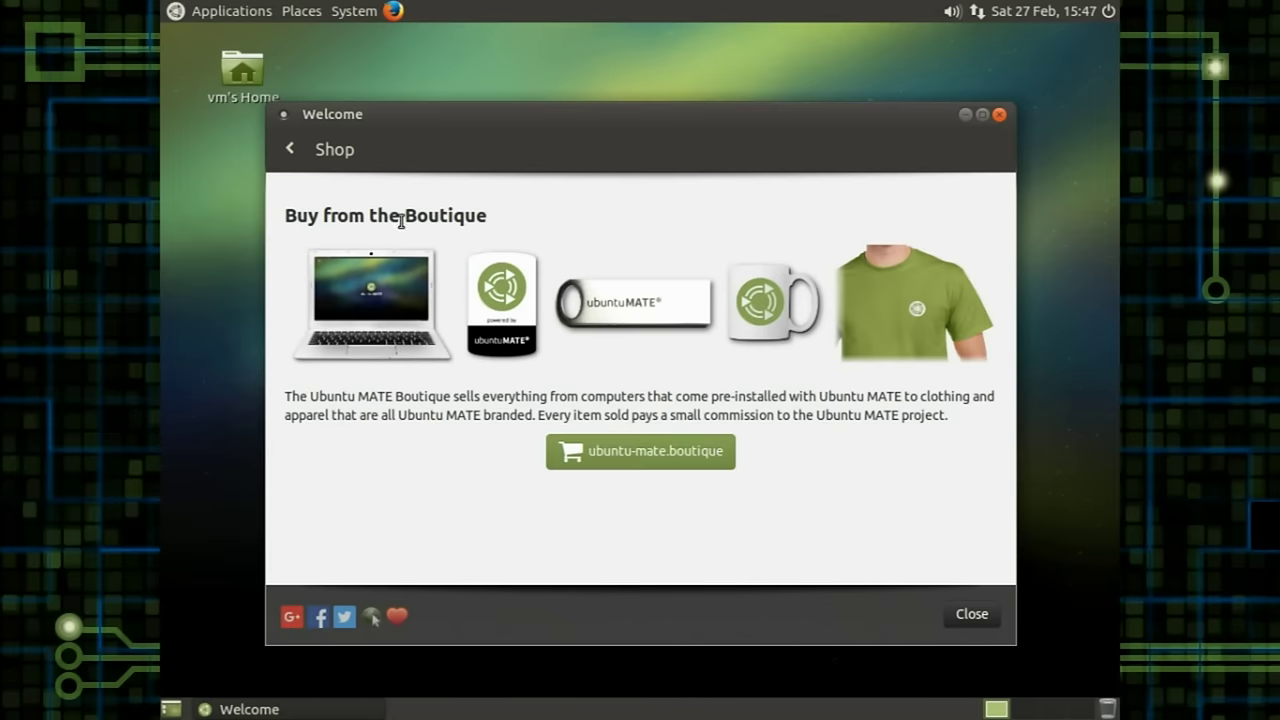
click(289, 148)
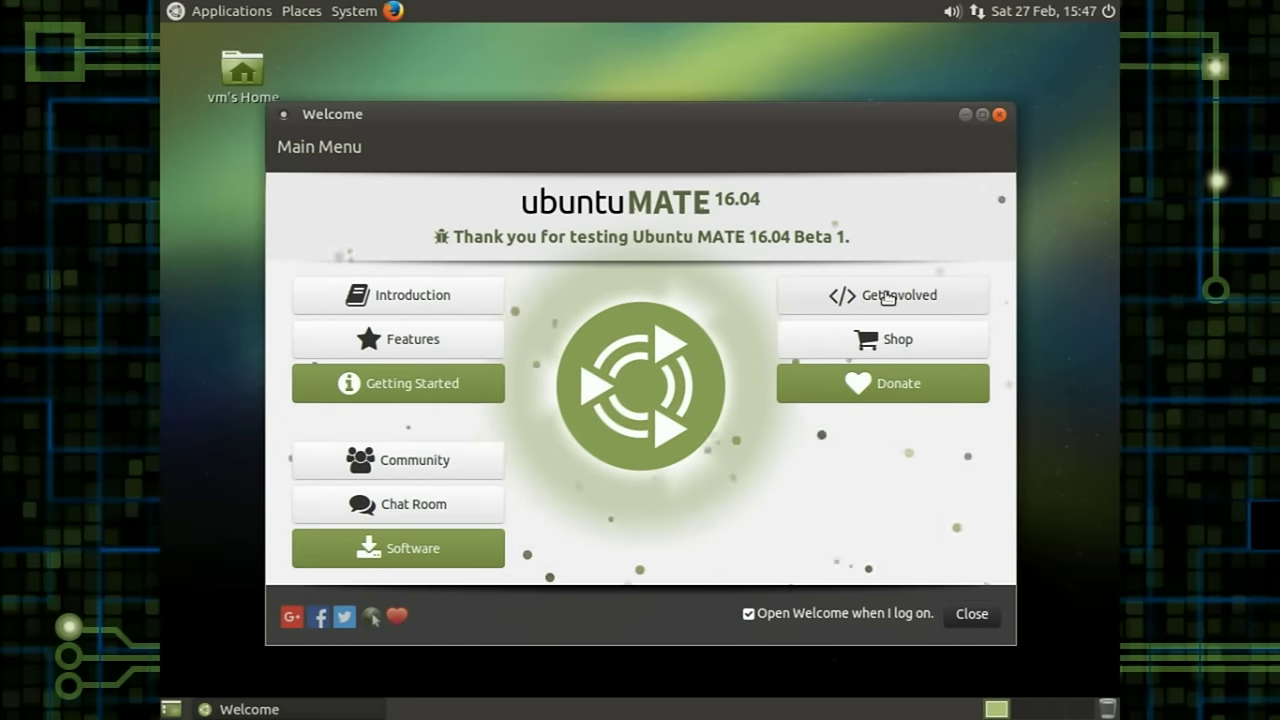
Step: View the Get Involved page, then untick 'Open Welcome when I log on' and close Welcome
click(887, 297)
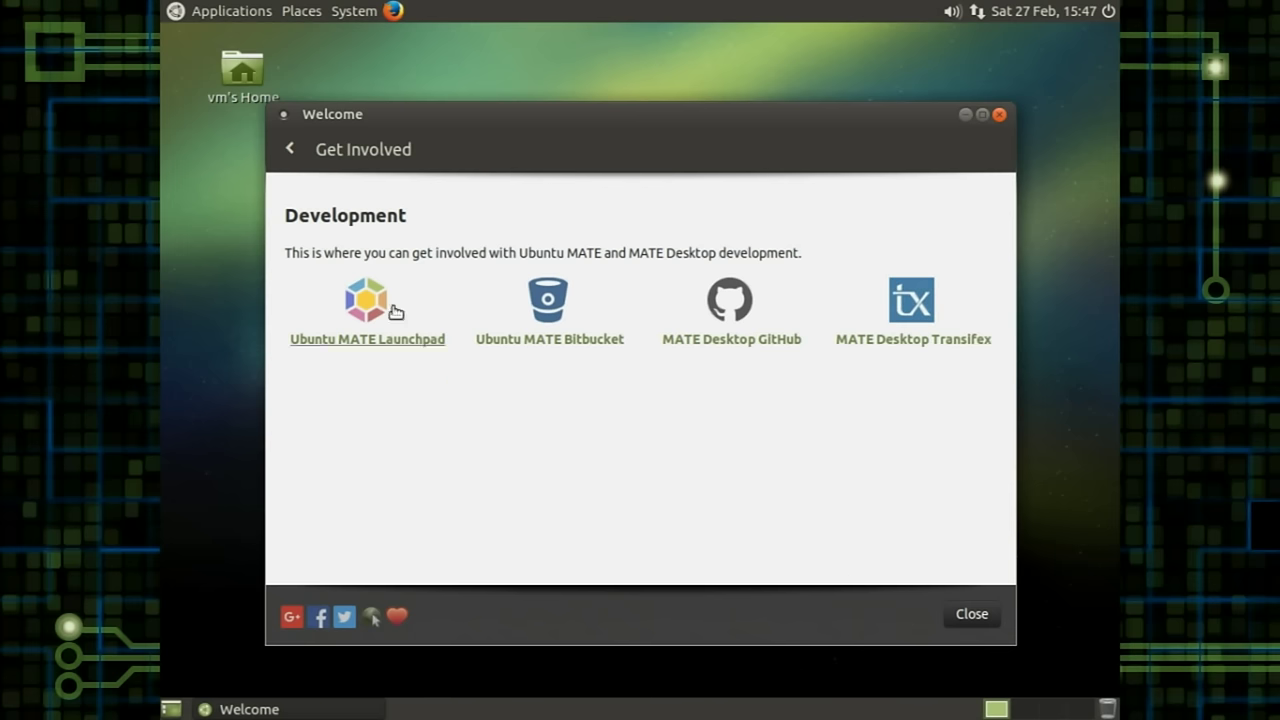
click(283, 143)
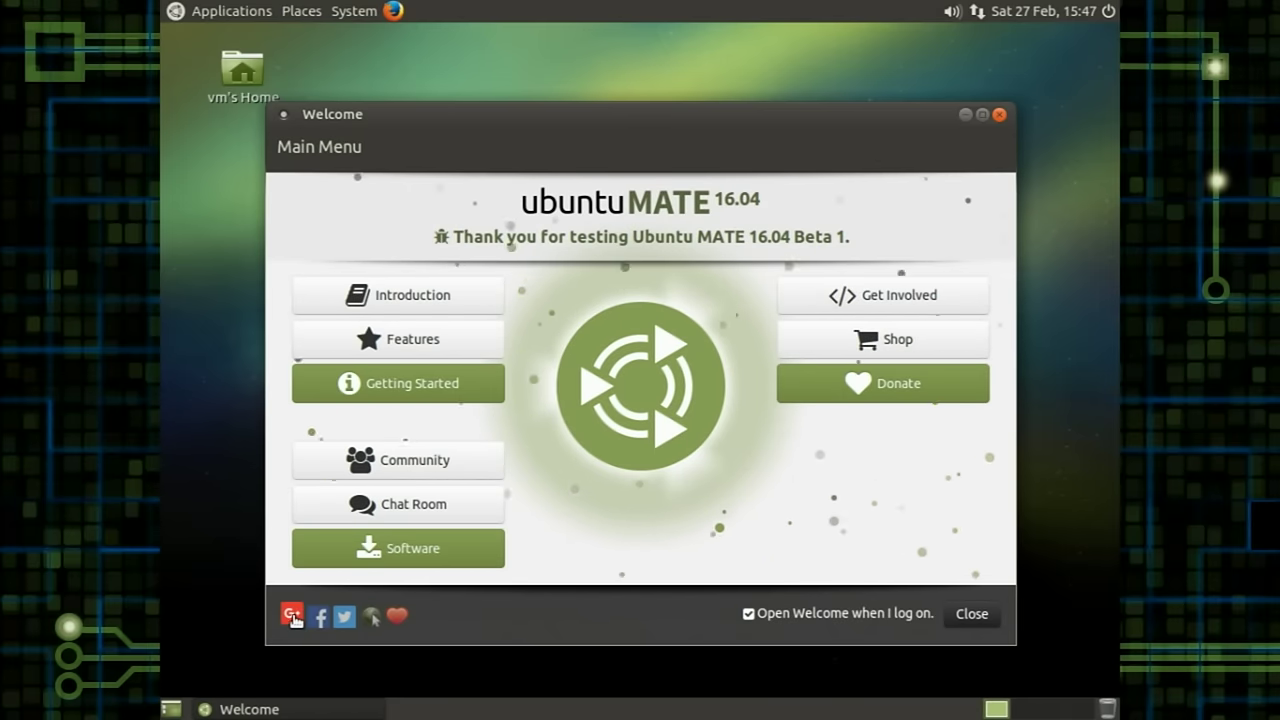
click(749, 613)
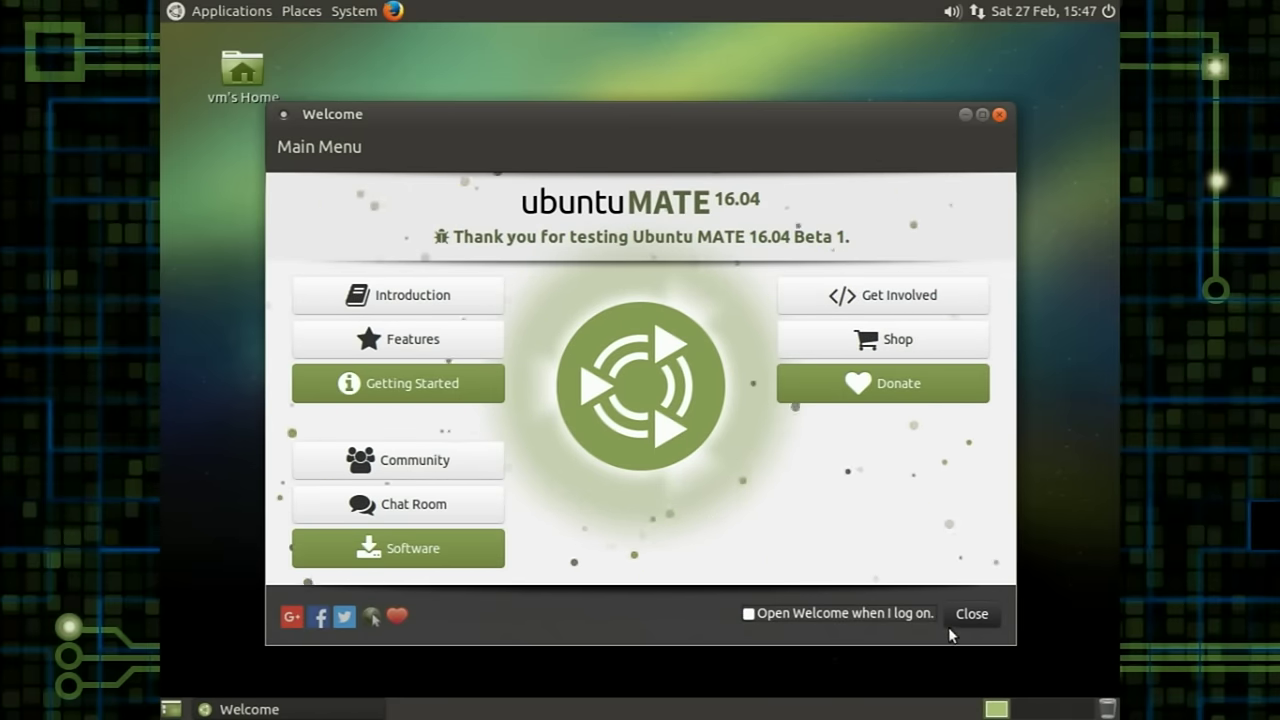
click(968, 614)
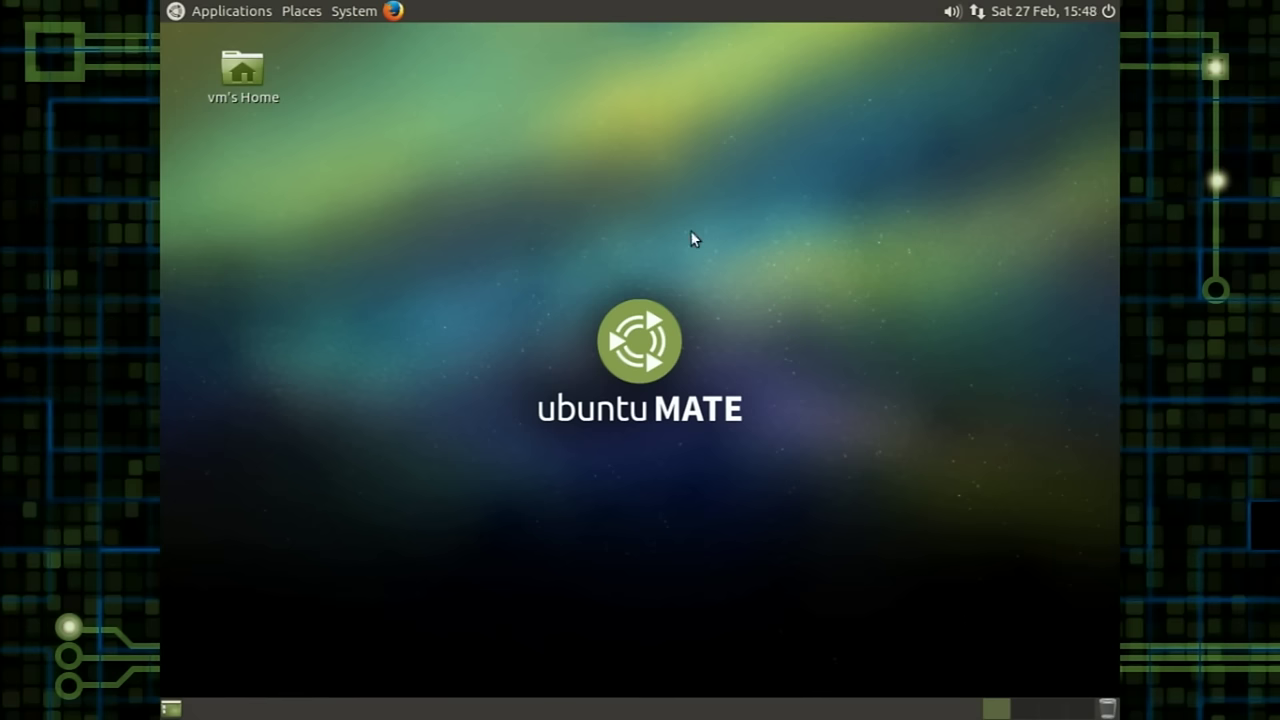
click(228, 16)
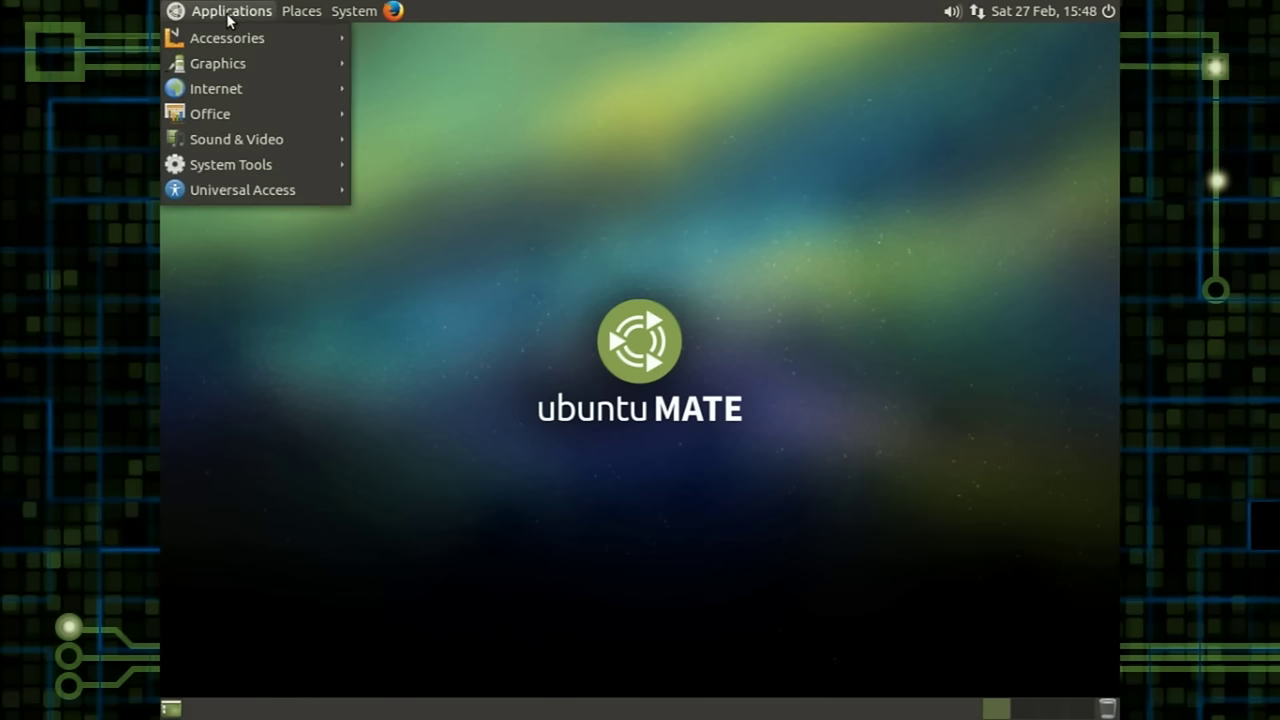
click(232, 12)
click(352, 12)
click(248, 12)
click(384, 60)
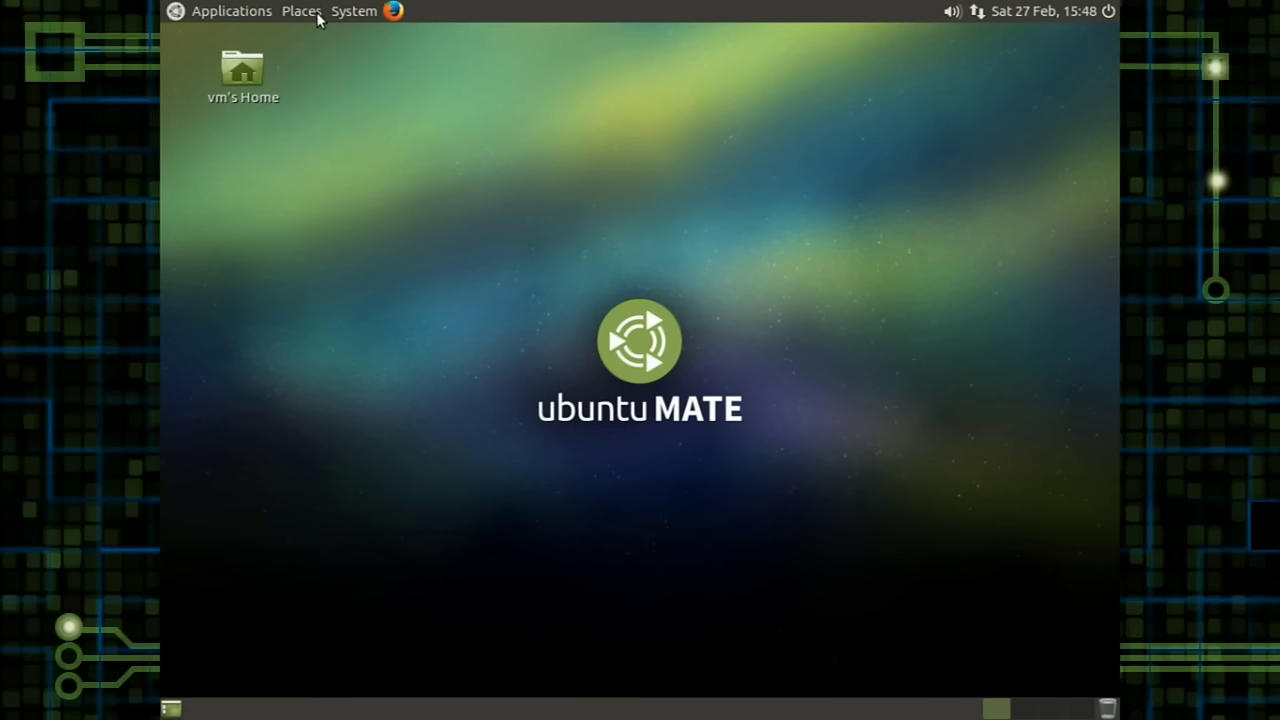
click(232, 11)
mouse_move(236, 94)
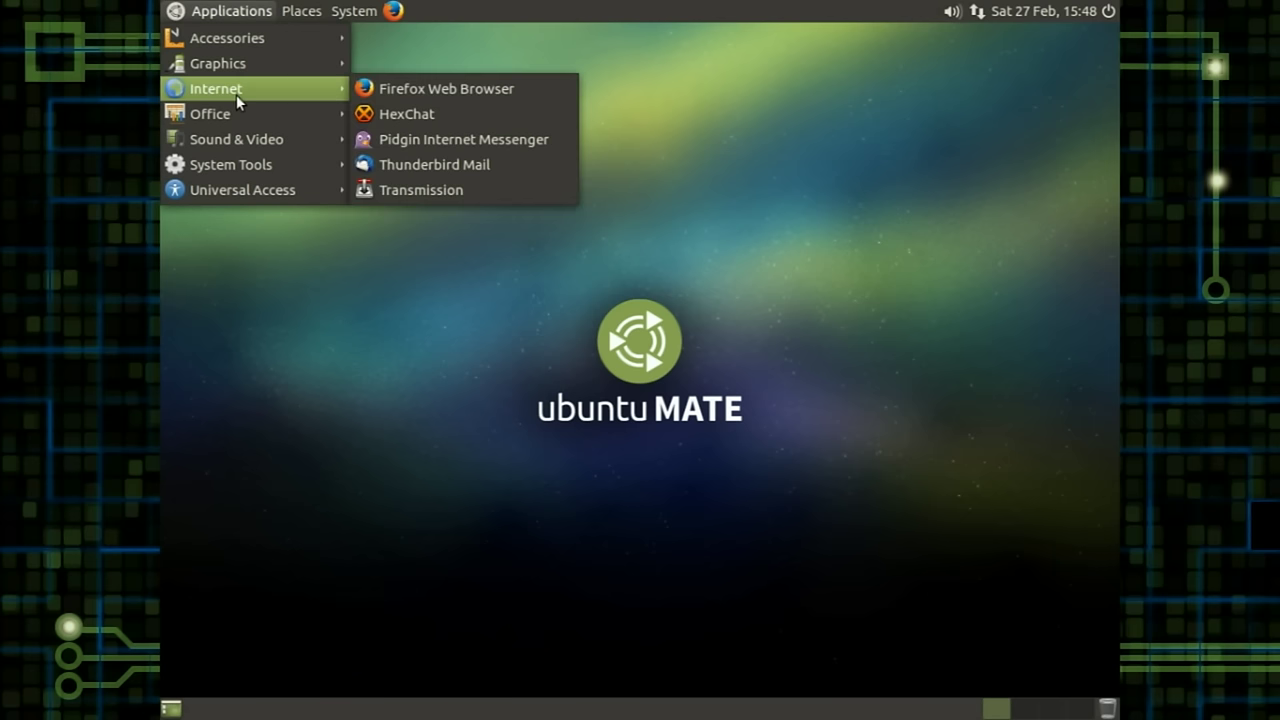
mouse_move(345, 10)
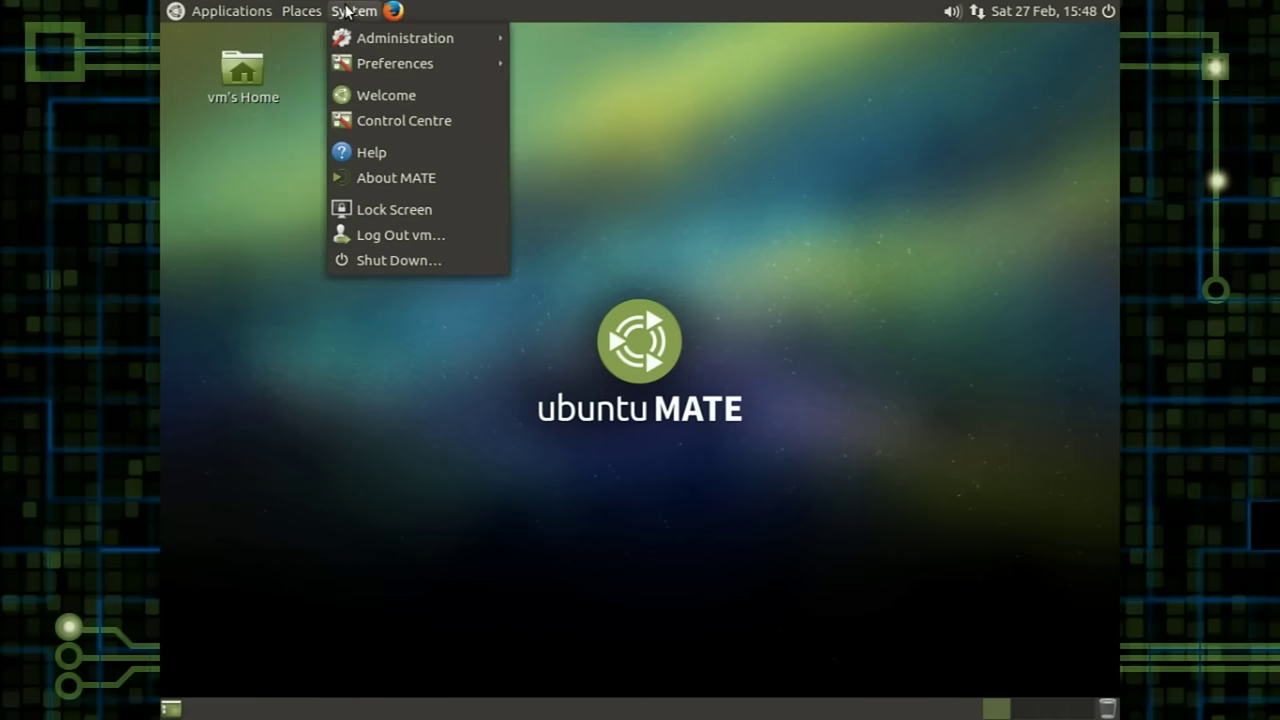
mouse_move(230, 10)
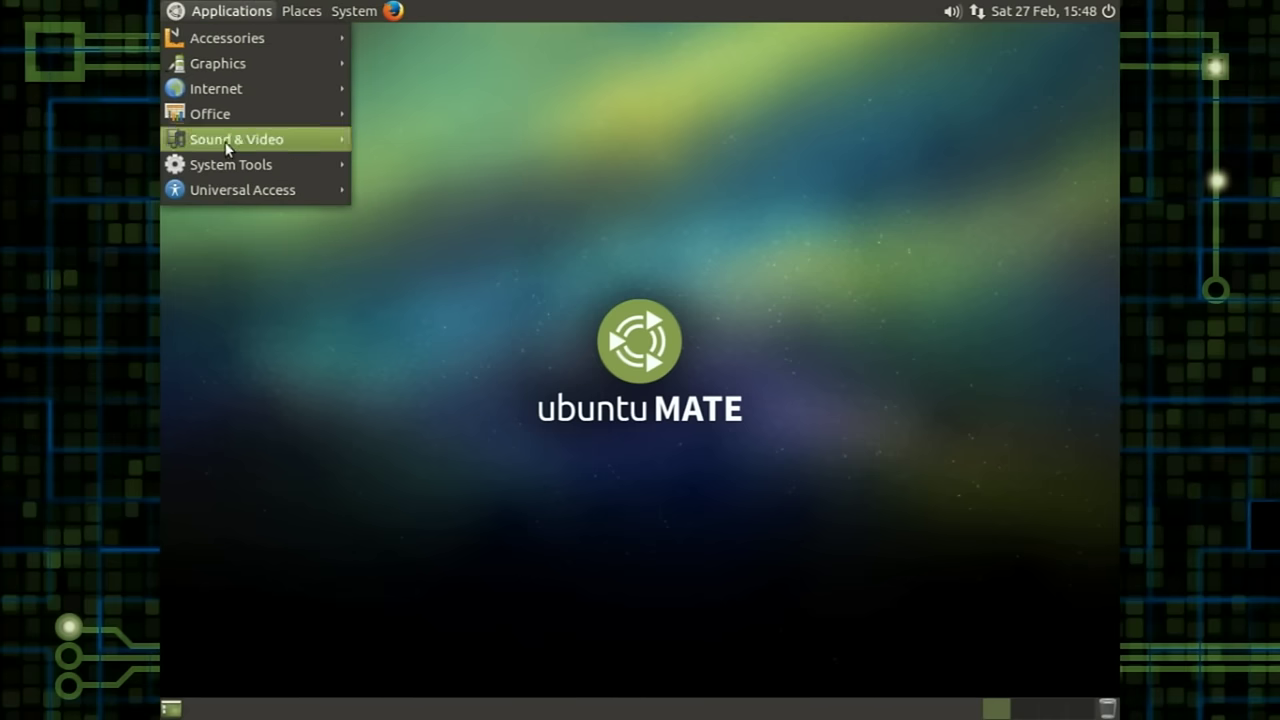
click(225, 12)
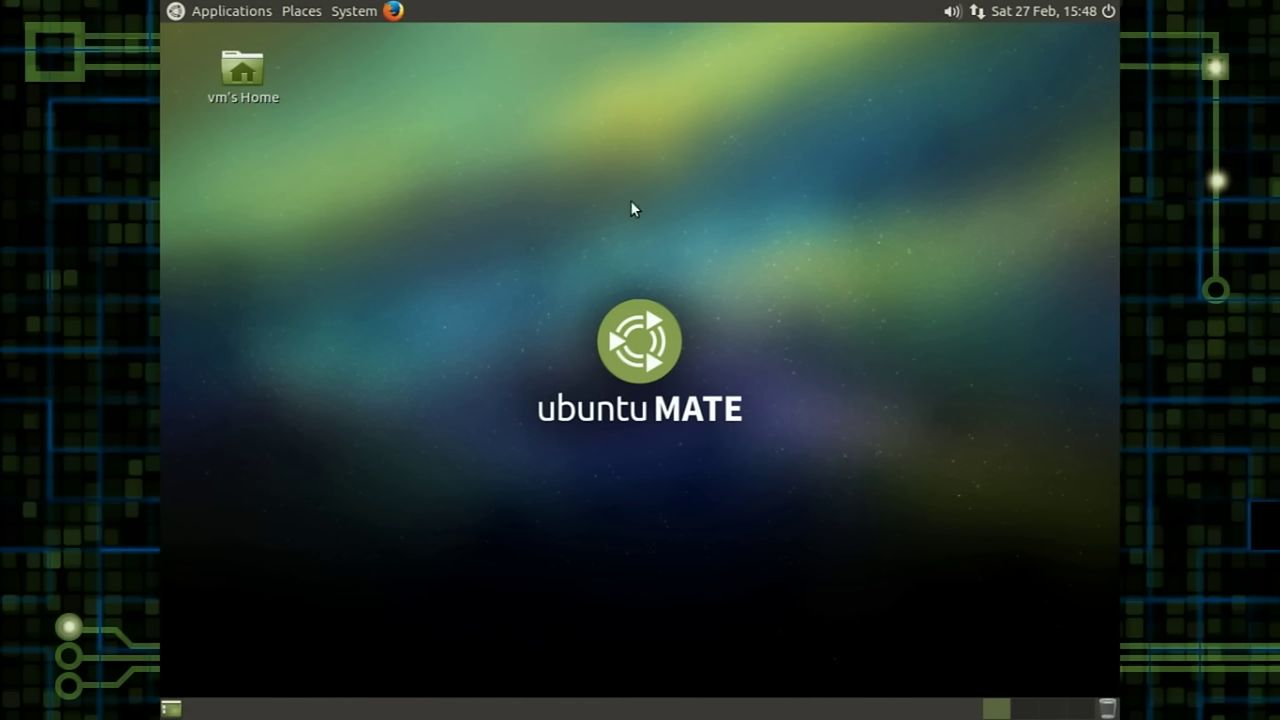